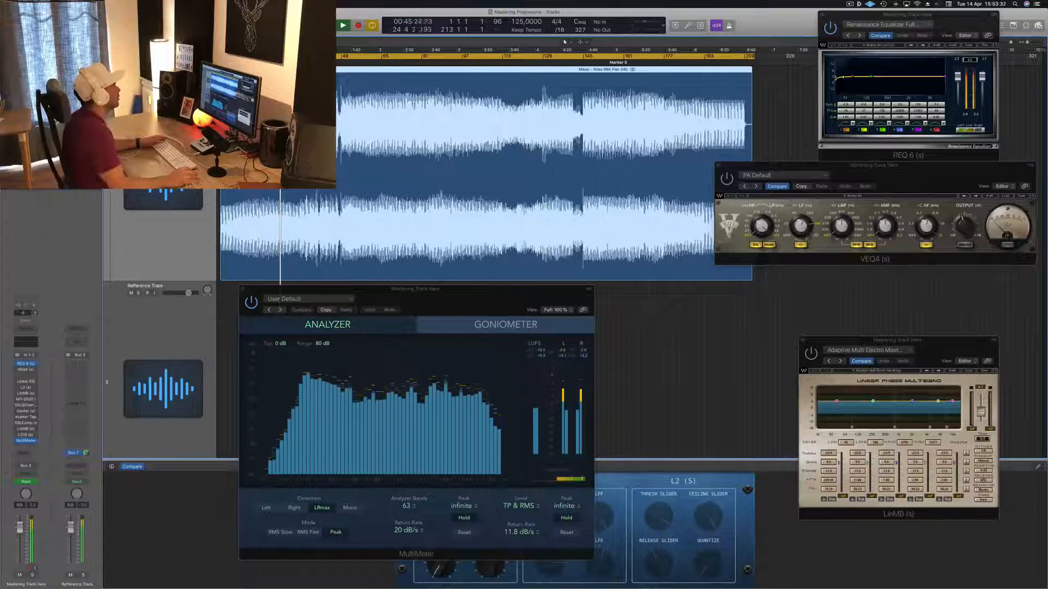
Play the mastering track and audition several points through to the section around bar 147, stopping playback at the end
left_click(319, 56)
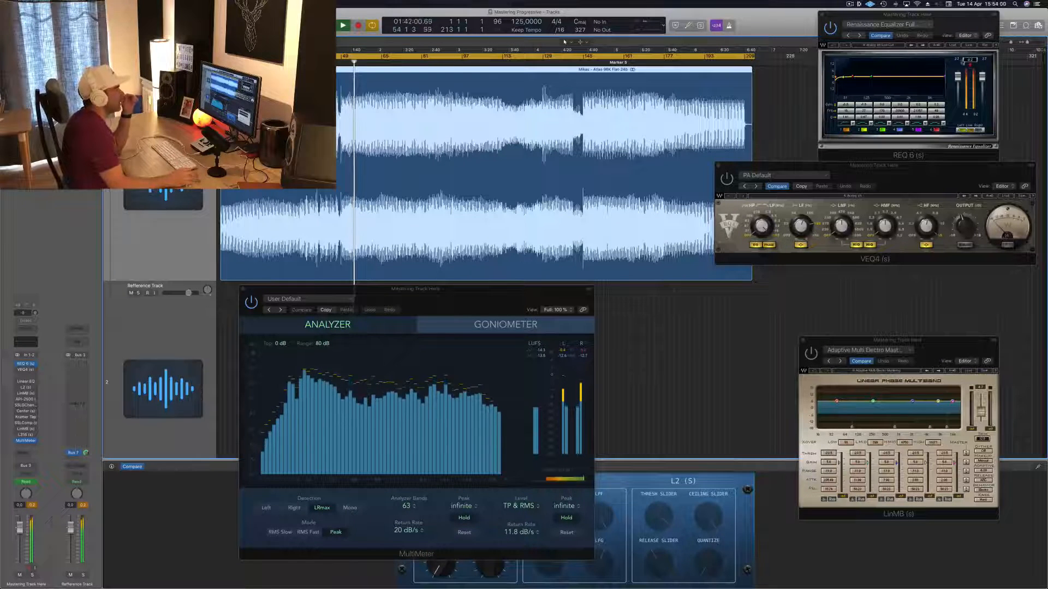
left_click(969, 24)
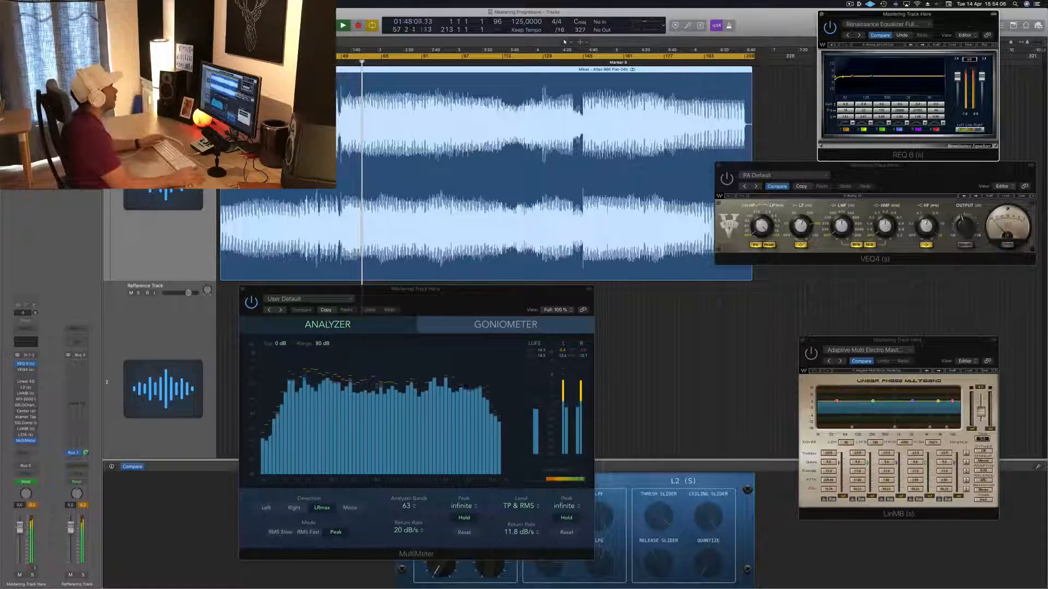
left_click(564, 42)
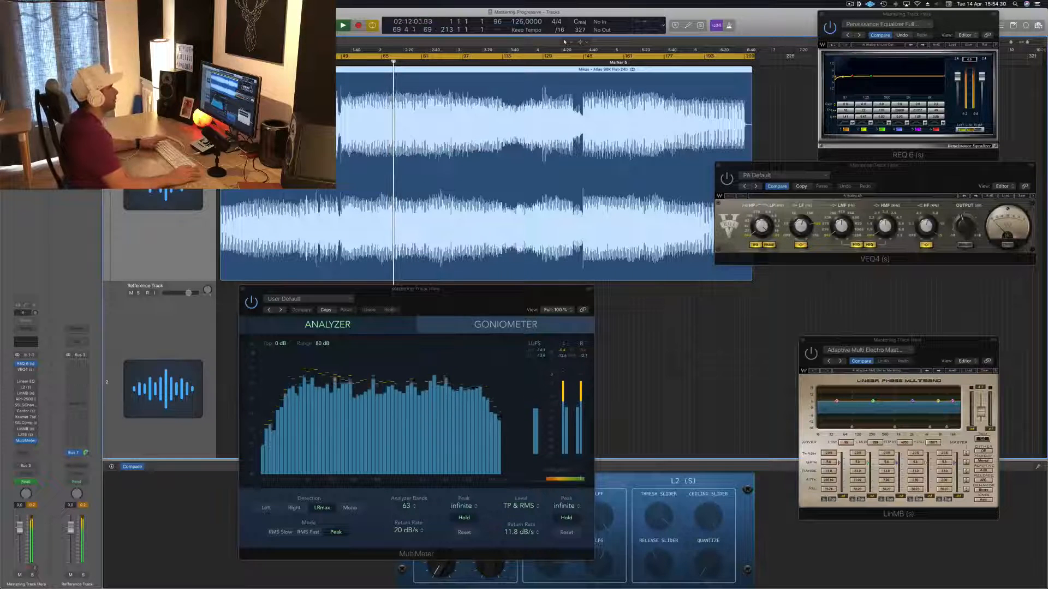
left_click(467, 63)
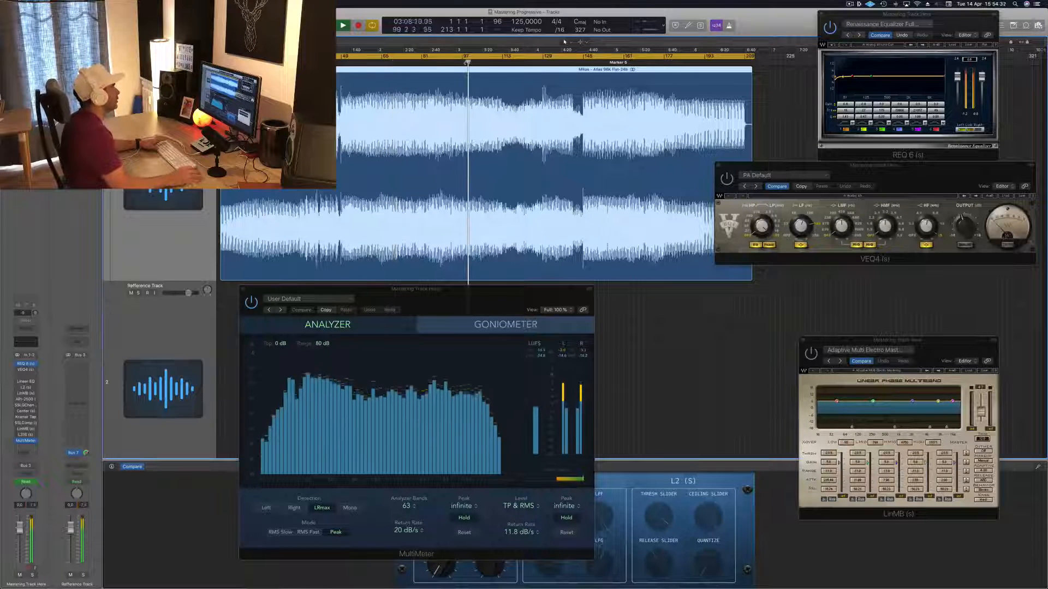
left_click(447, 63)
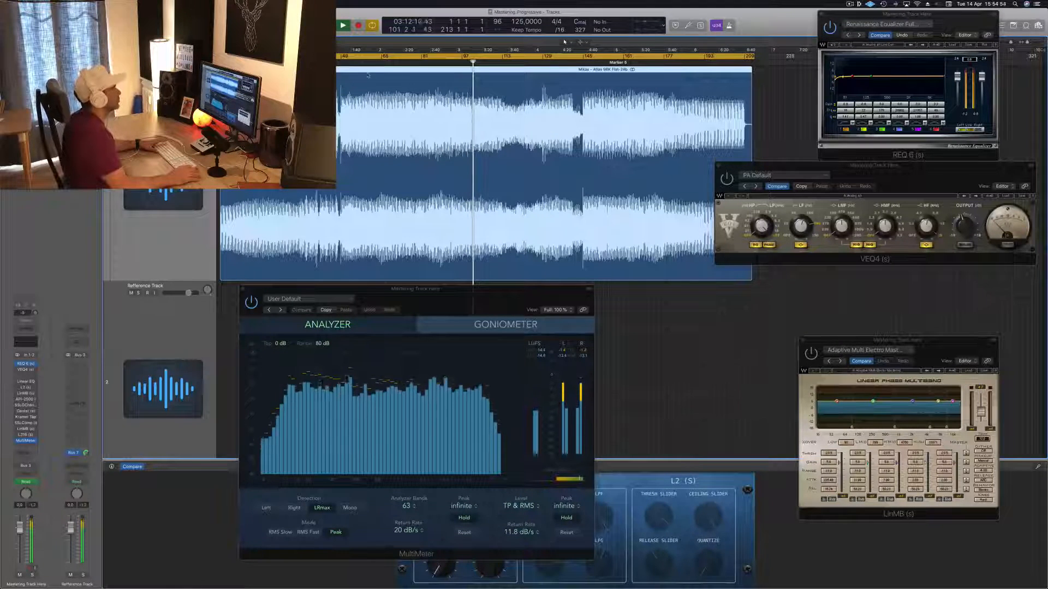
left_click(573, 61)
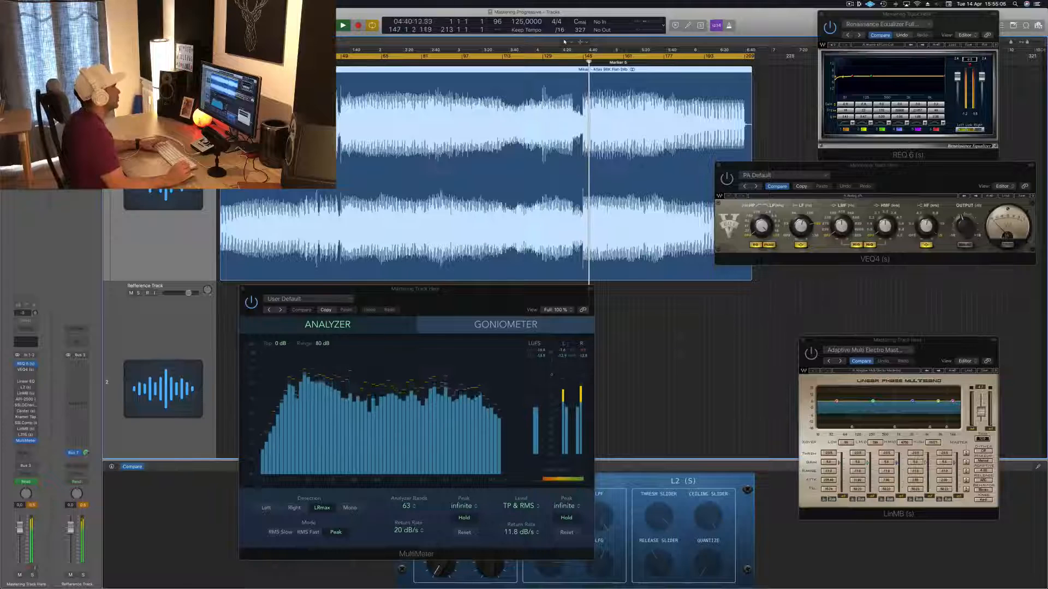
key("space")
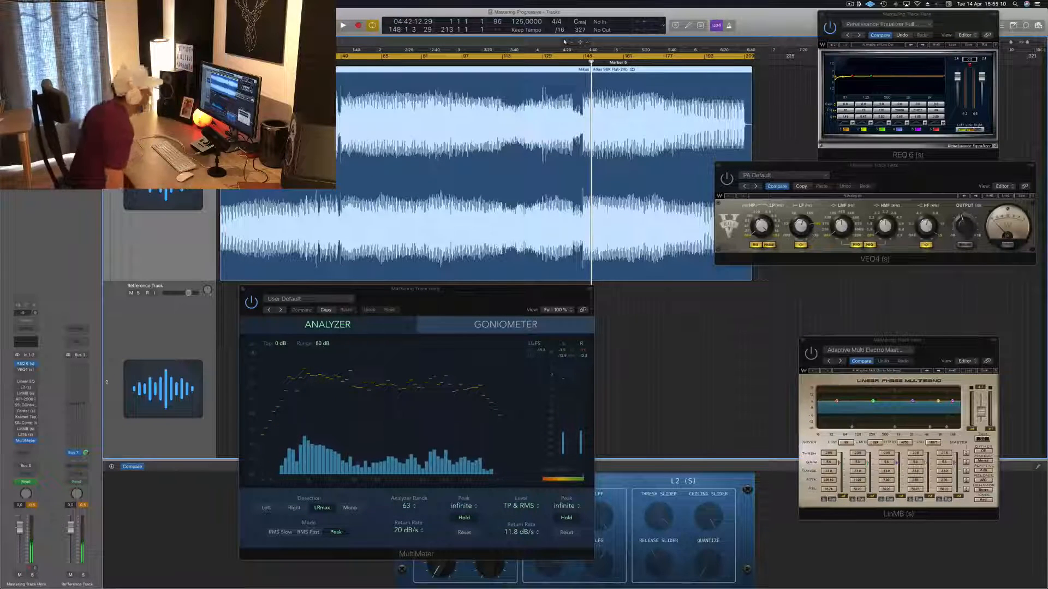
scroll(485, 219, "down", 1)
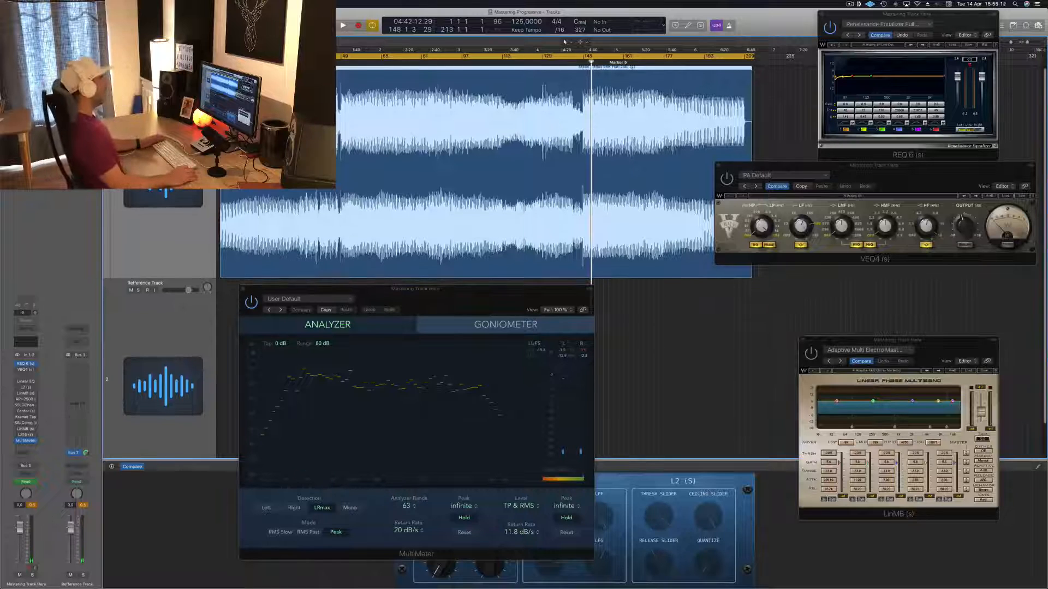
scroll(485, 218, "up", 1)
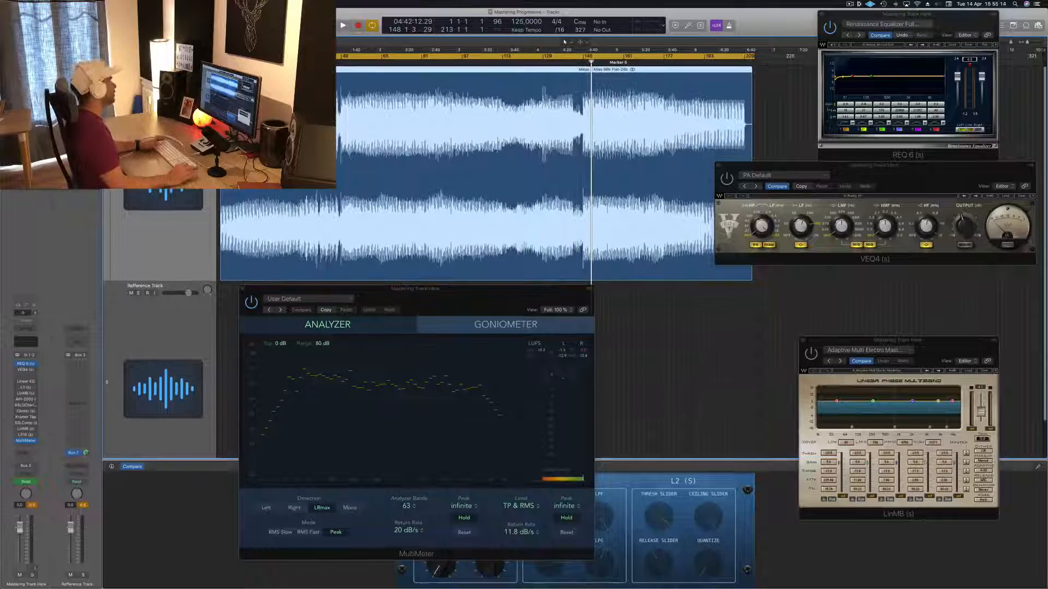
Restart playback, move the REQ 6 window clear of the other plug-ins, and adjust the VEQ4's low-frequency band gain
key("space")
left_click_drag(939, 20, 892, 12)
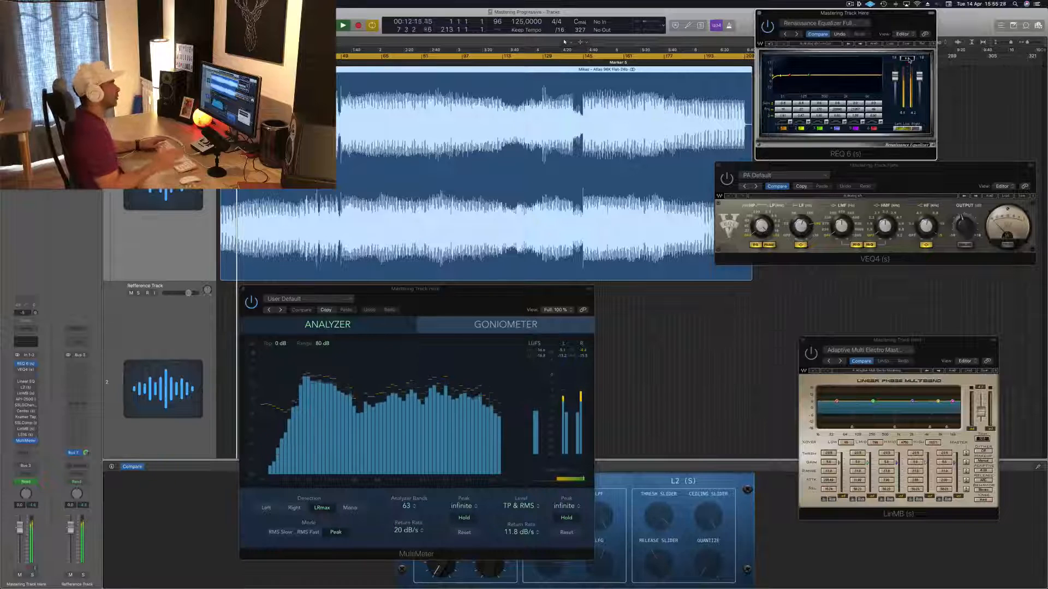
left_click(898, 175)
left_click_drag(802, 226, 801, 223)
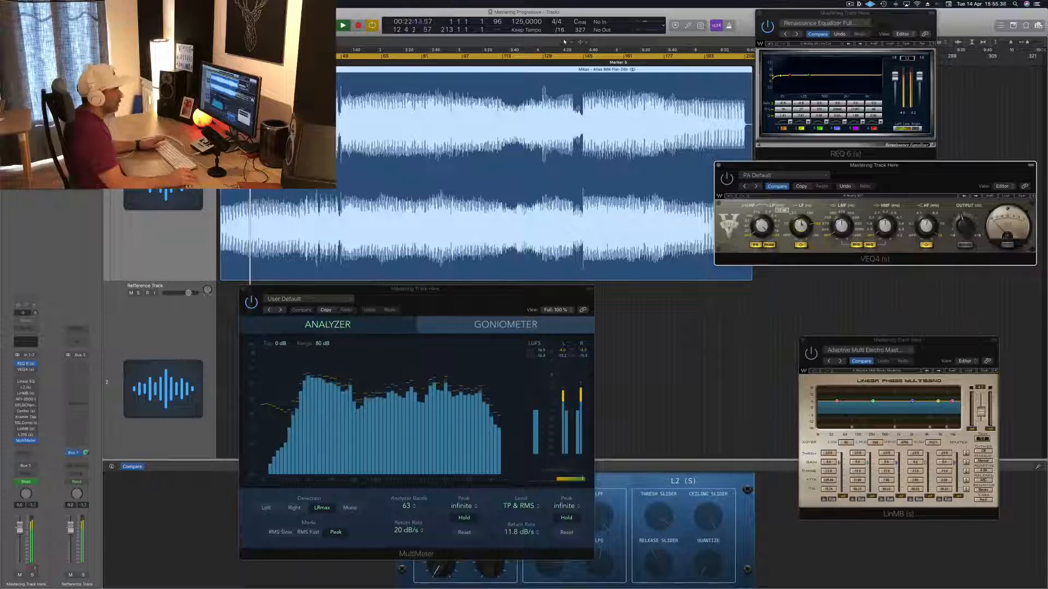
Close the VEQ4, reopen it from the mastering track's inserts, and place its window just below the REQ 6
left_click_drag(912, 174, 878, 174)
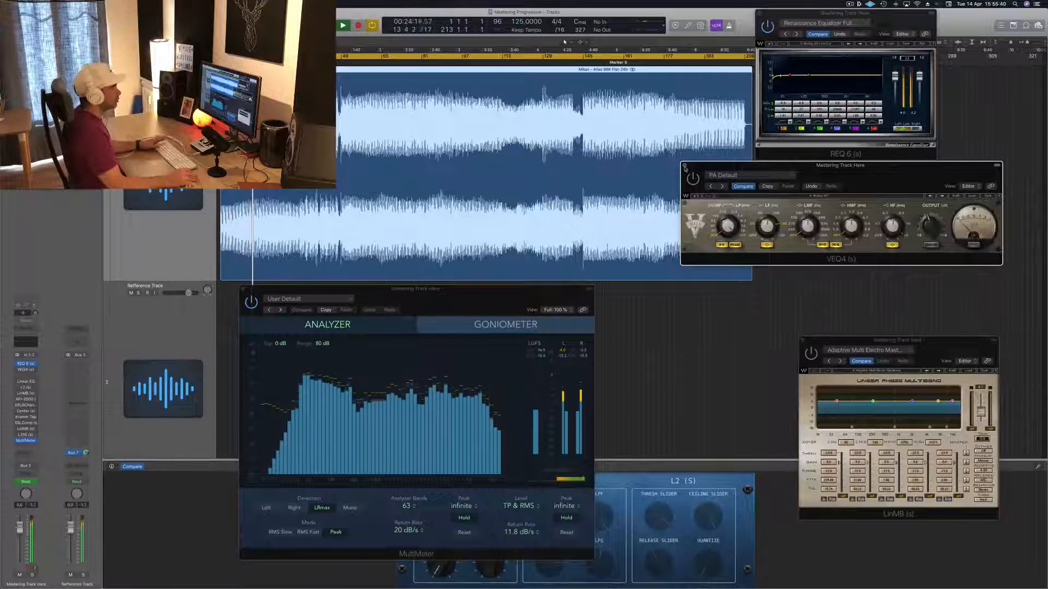
left_click(685, 165)
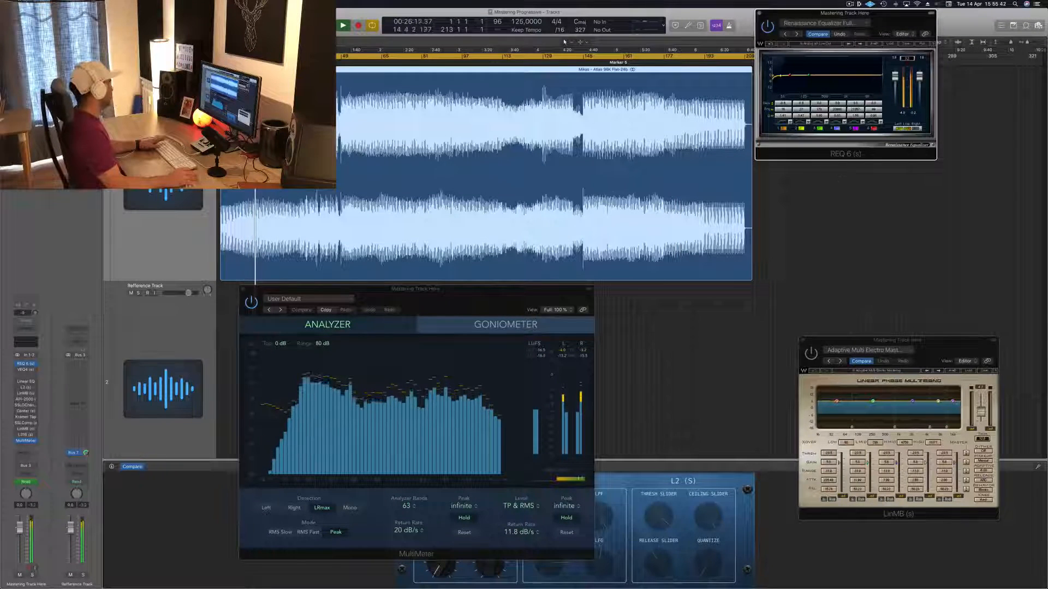
left_click(25, 370)
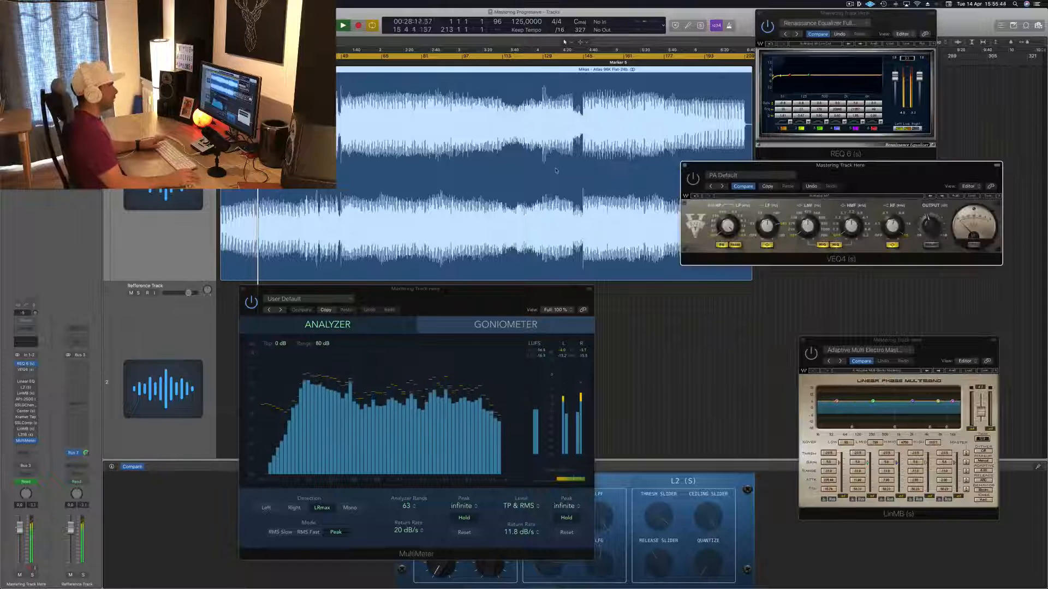
left_click_drag(860, 171, 907, 180)
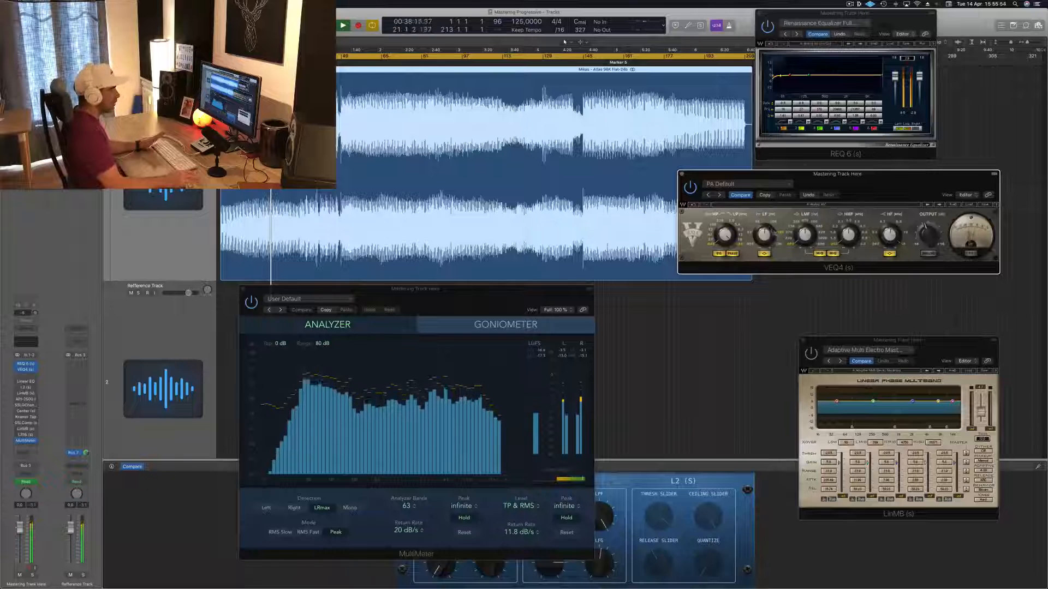
left_click_drag(862, 181, 867, 184)
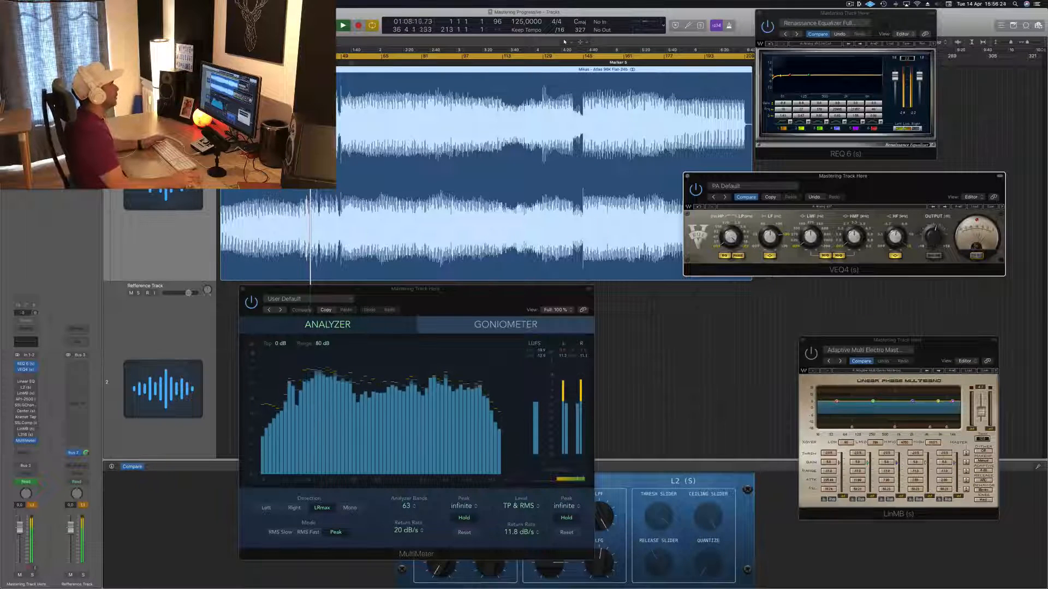
Set the cycle range to start at bar 81, replay the section from there, and reposition the VEQ4 window
left_click(418, 64)
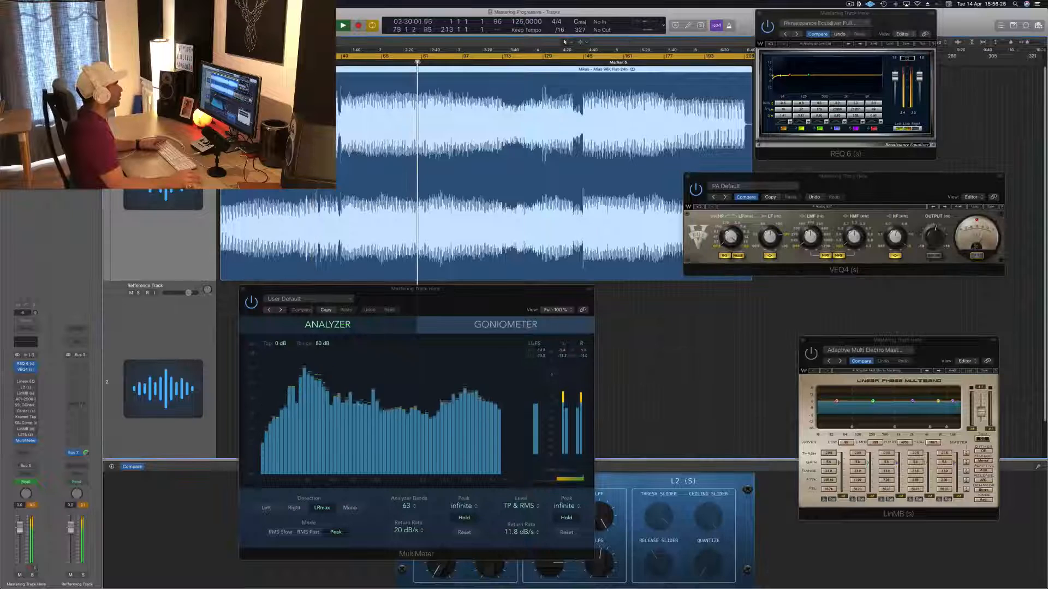
left_click_drag(222, 57, 422, 57)
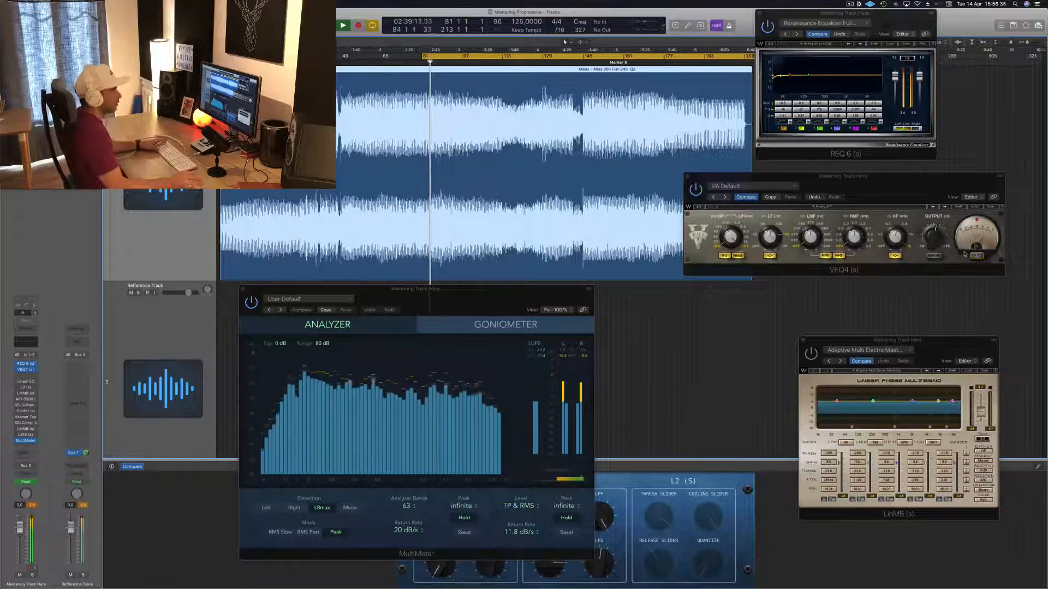
left_click(957, 181)
left_click_drag(963, 181, 979, 173)
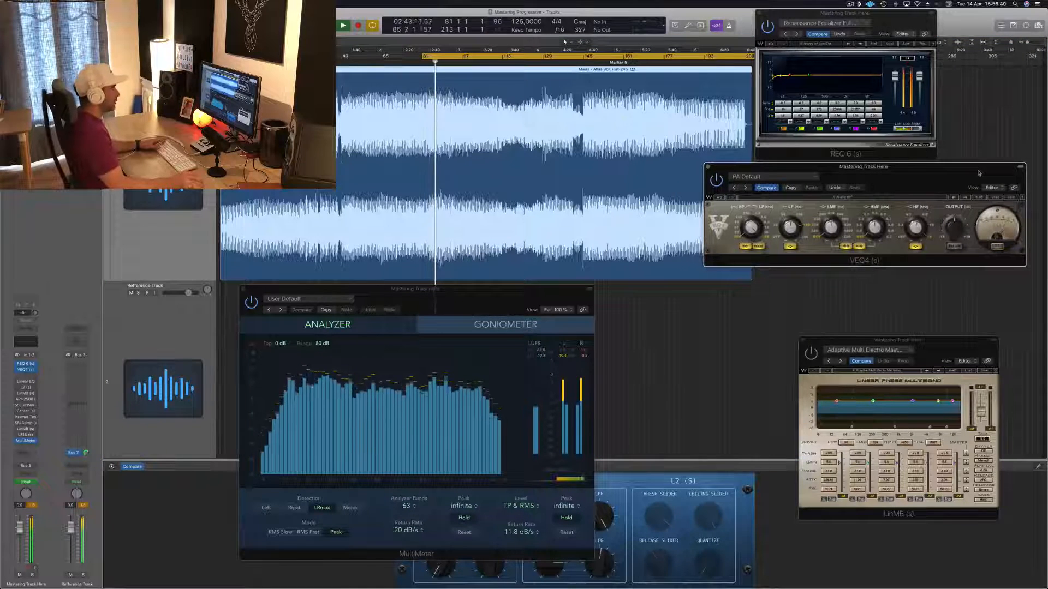
key("space")
key("space")
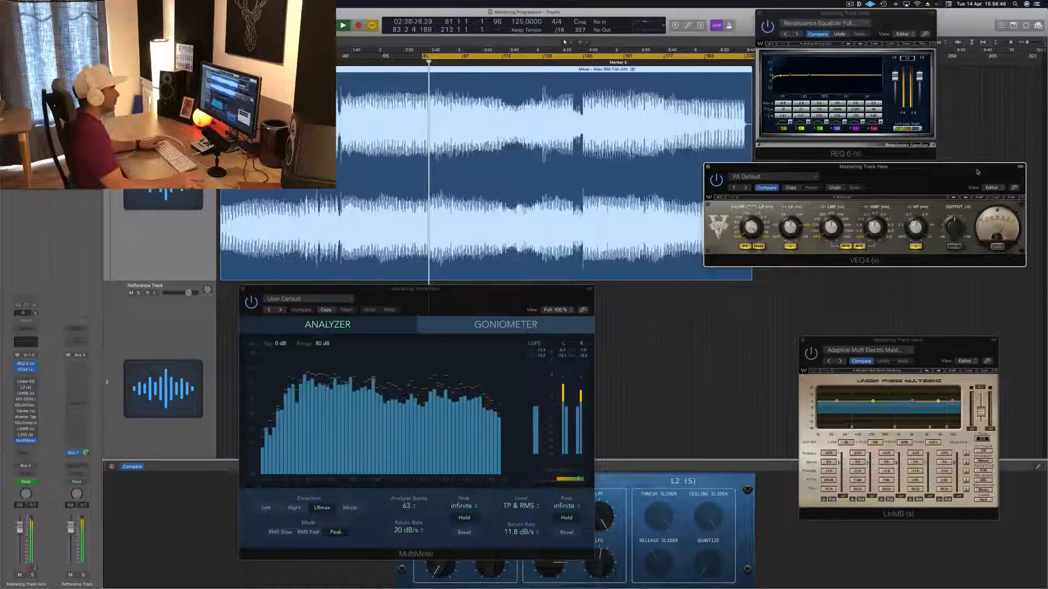
left_click_drag(977, 172, 979, 173)
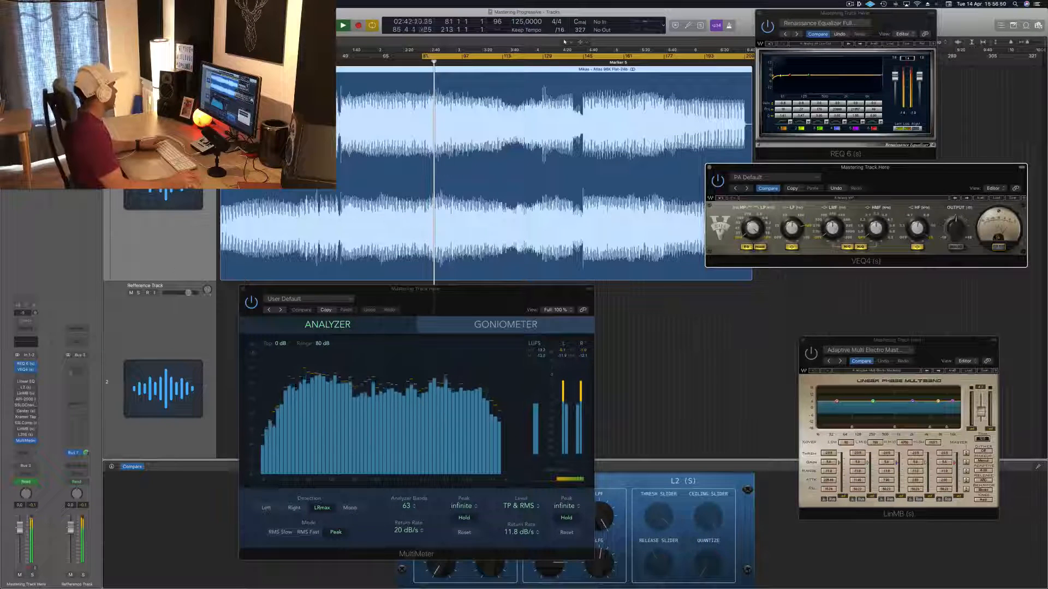
Open the Linear Phase EQ insert on the mastering track and set its low band to 64 Hz at +1.2 dB
left_click(26, 382)
left_click(27, 382)
left_click(26, 382)
left_click_drag(199, 33, 417, 112)
mouse_move(328, 318)
left_mouse_down()
mouse_move(327, 327)
mouse_move(327, 310)
left_mouse_up()
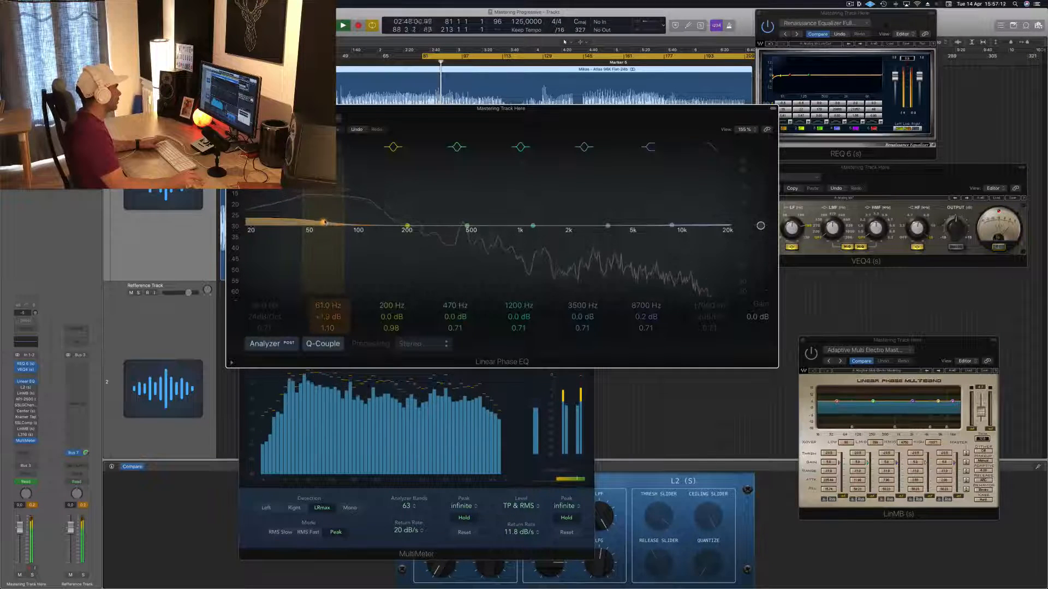
left_click_drag(324, 223, 328, 222)
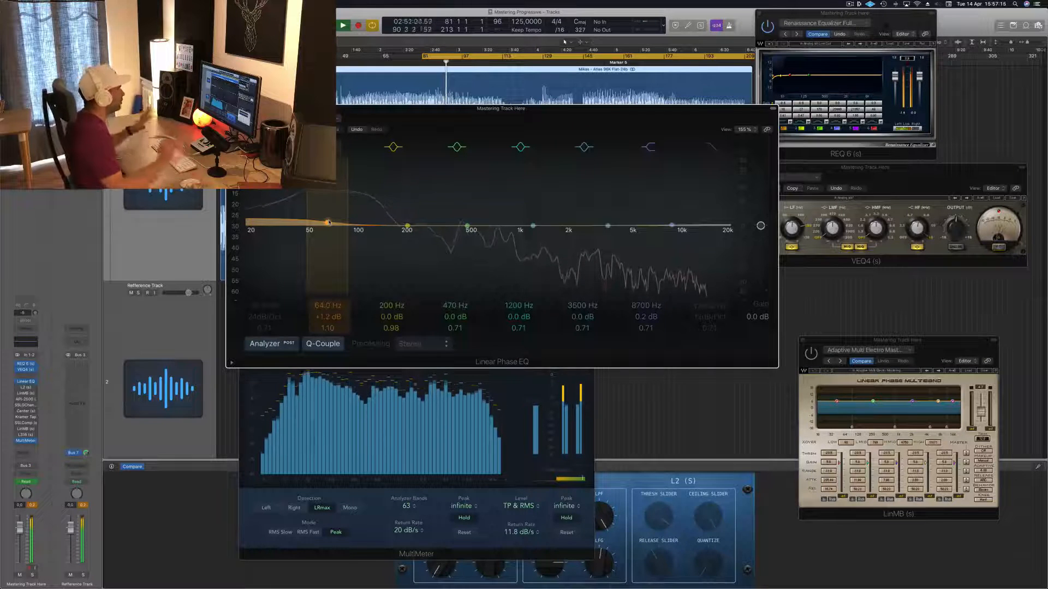
left_click_drag(551, 109, 534, 147)
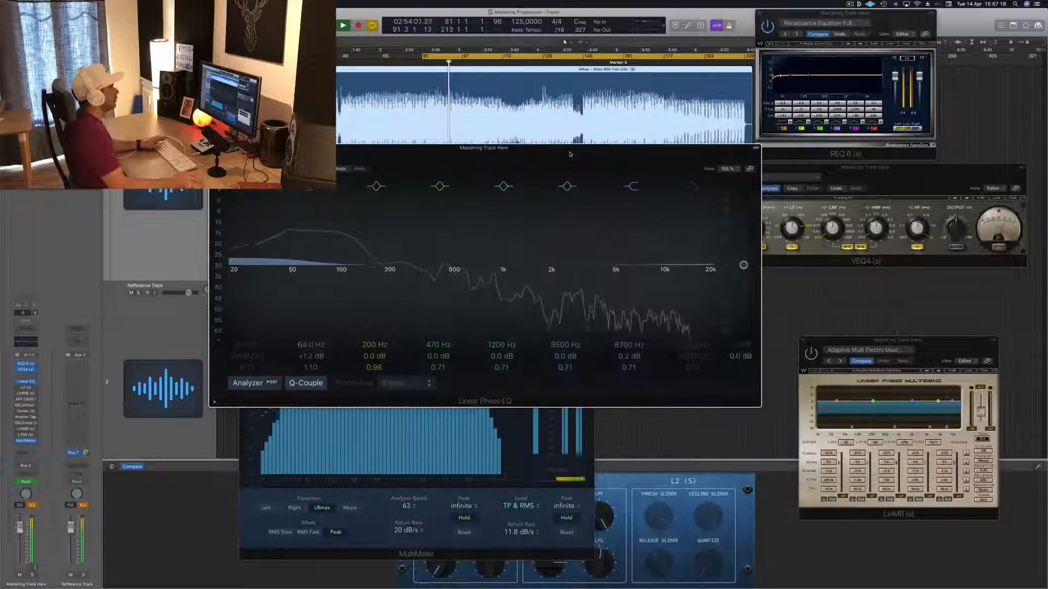
Replay the cycled section and set the Linear Phase EQ's high shelf to 12200 Hz at +1.6 dB
key("space")
key("space")
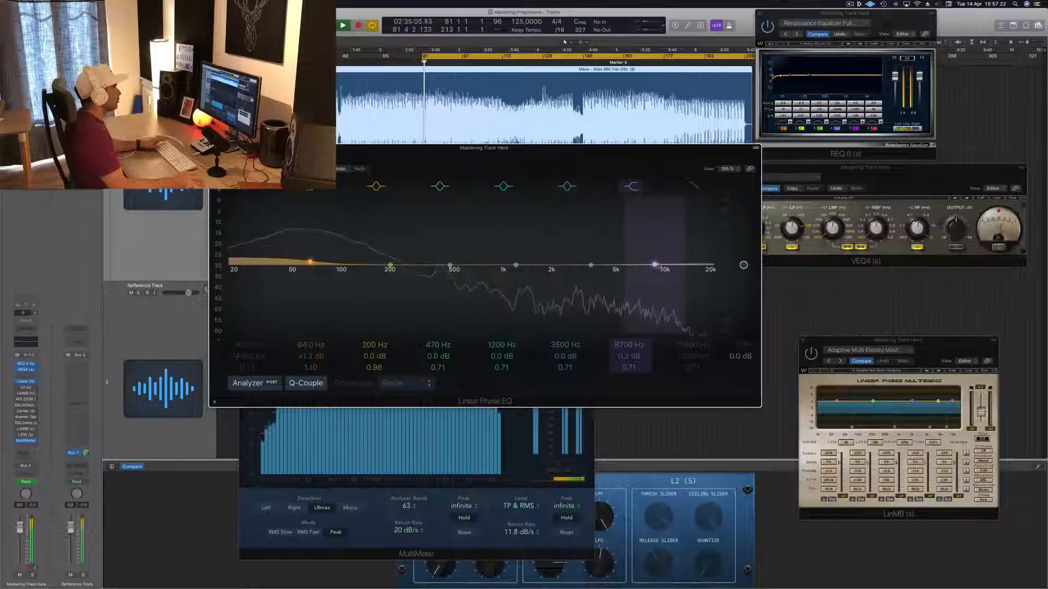
left_click_drag(653, 251, 679, 261)
Cut the Linear Phase EQ's upper-mid band by 0.9 dB at 5800 Hz with a Q of 1.70
left_click_drag(590, 265, 622, 270)
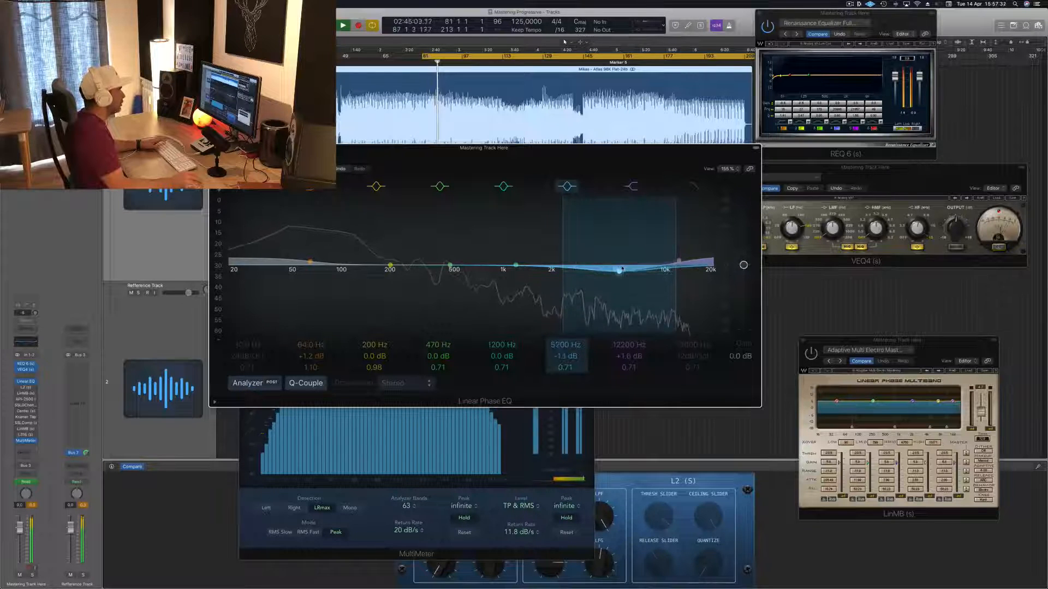
left_click_drag(564, 367, 565, 352)
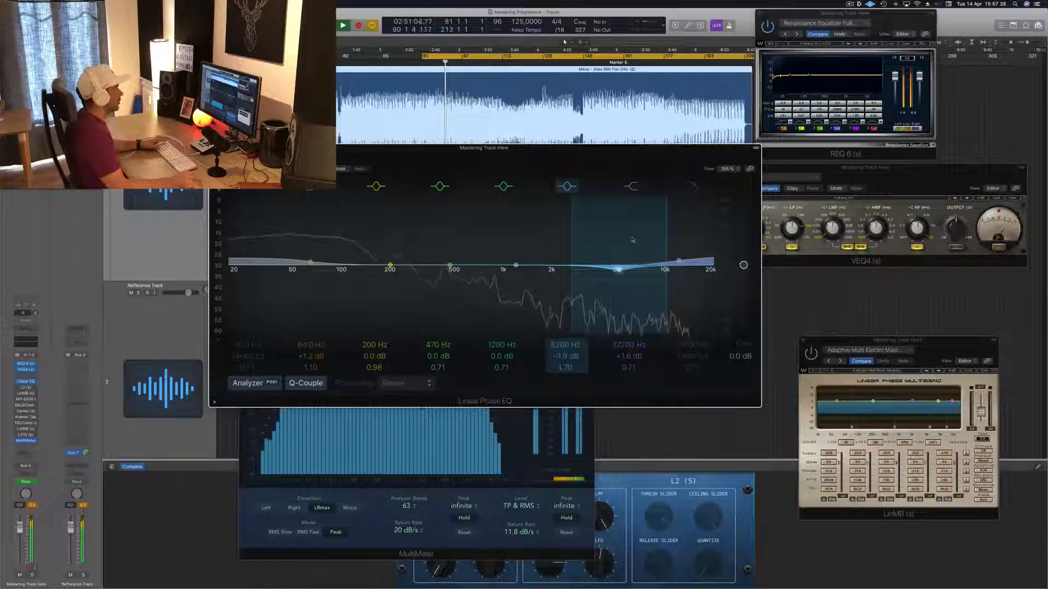
left_click_drag(618, 269, 627, 271)
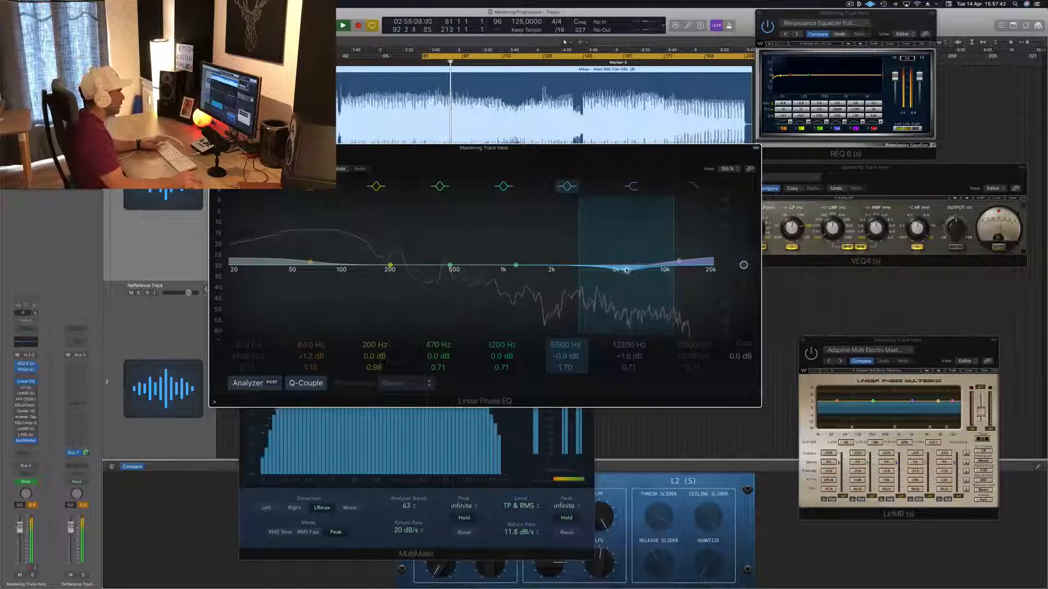
Replay the section, compare the Linear Phase EQ bypassed and active, and close its window with the EQ enabled
key("space")
key("space")
left_click_drag(403, 159, 413, 160)
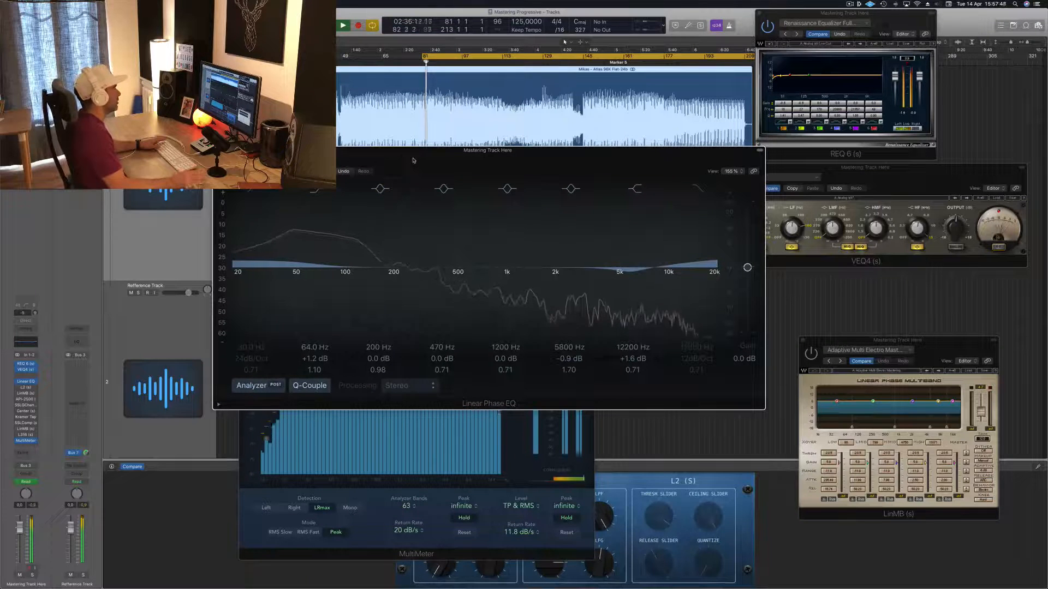
left_click(225, 163)
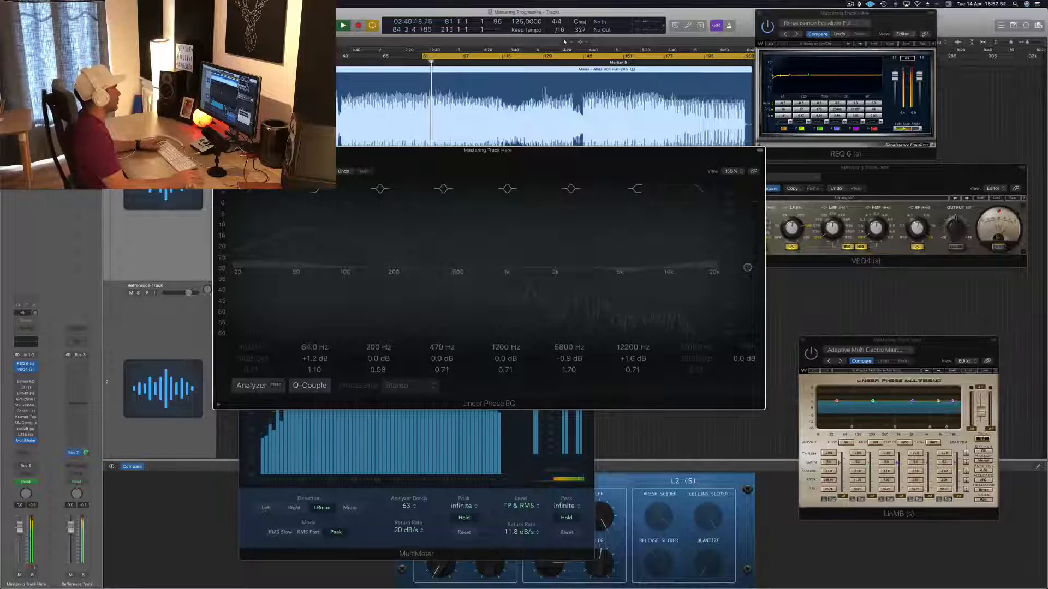
left_click(225, 164)
left_click_drag(285, 155, 354, 157)
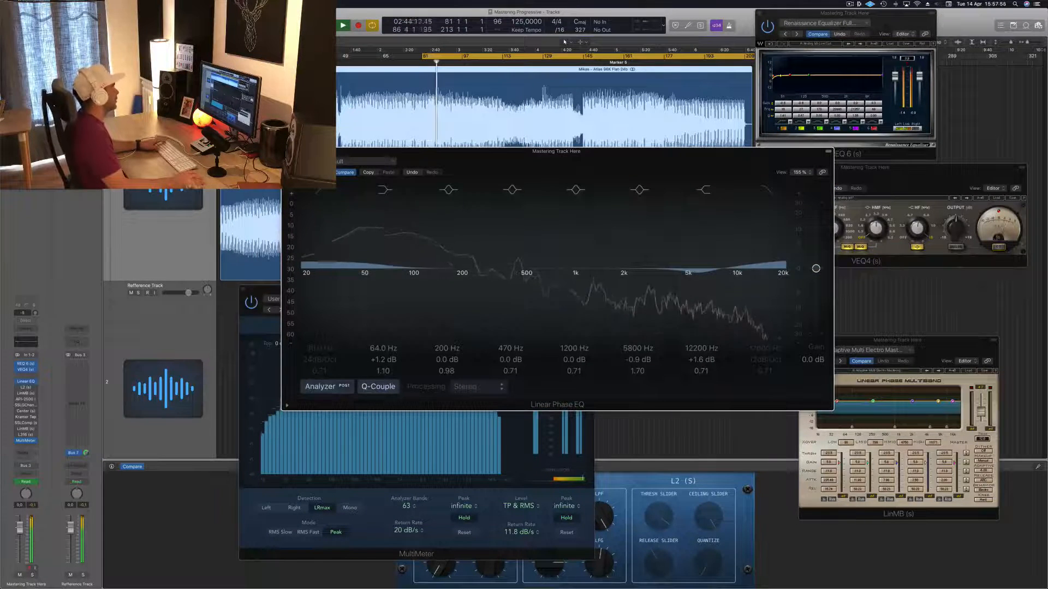
key("super+w")
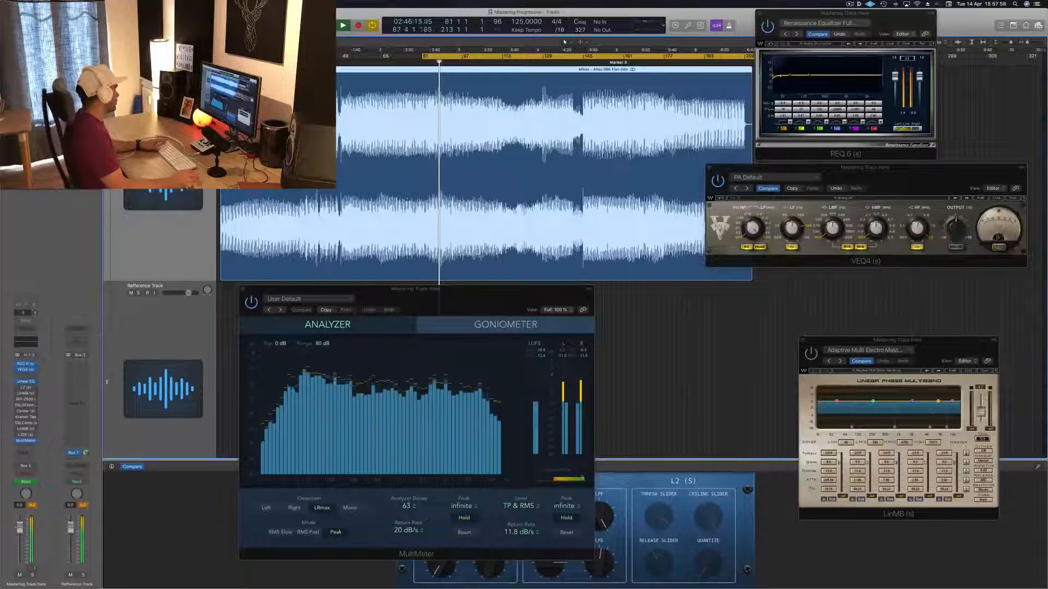
Open the L2 Ultramaximizer insert on the mastering track and move its window down beside the MultiMeter
left_click(25, 387)
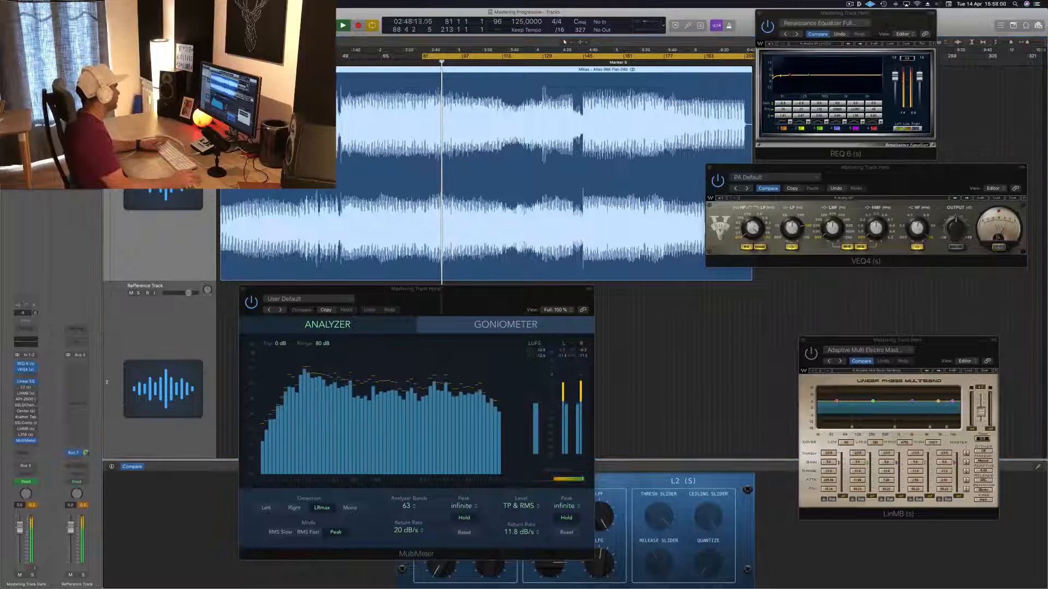
left_click_drag(938, 155, 830, 247)
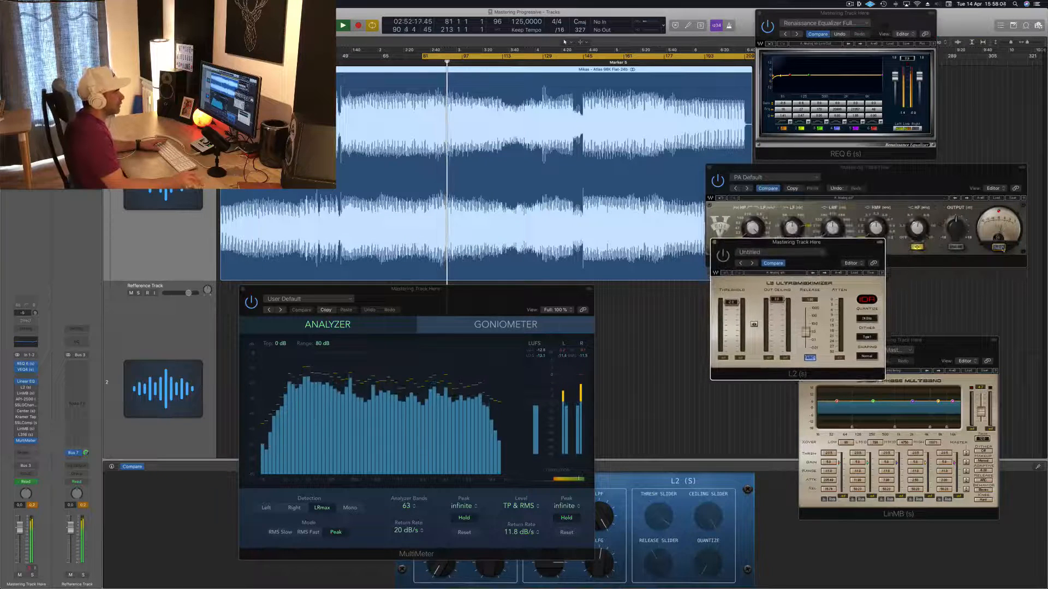
left_click(835, 174)
left_click(800, 308)
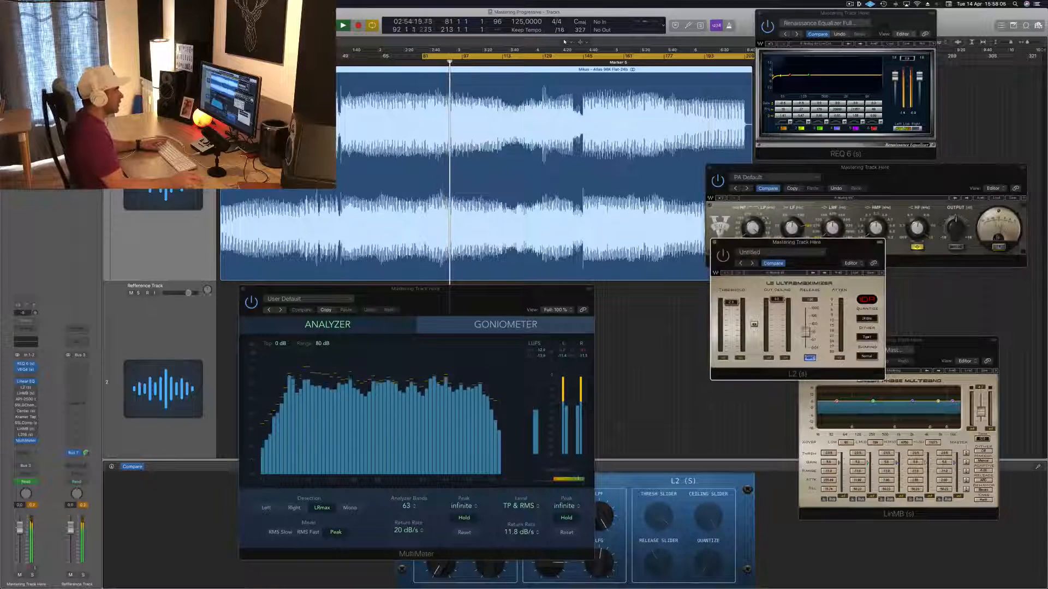
Move the L2 window further right of the MultiMeter, replay the section, and extend the cycle range's start back to bar 65
left_click_drag(774, 250, 818, 224)
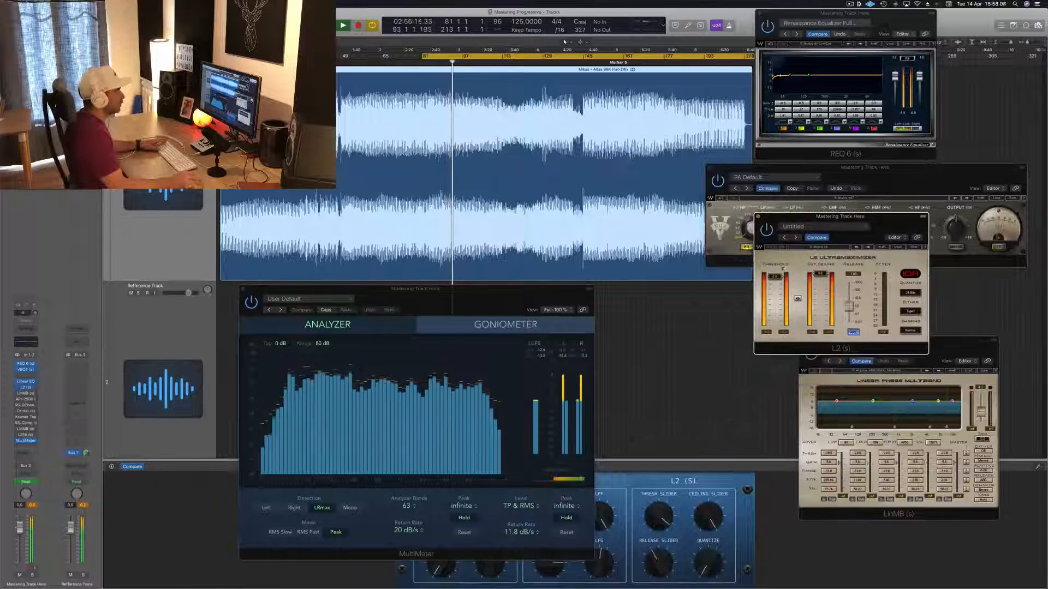
key("space")
key("space")
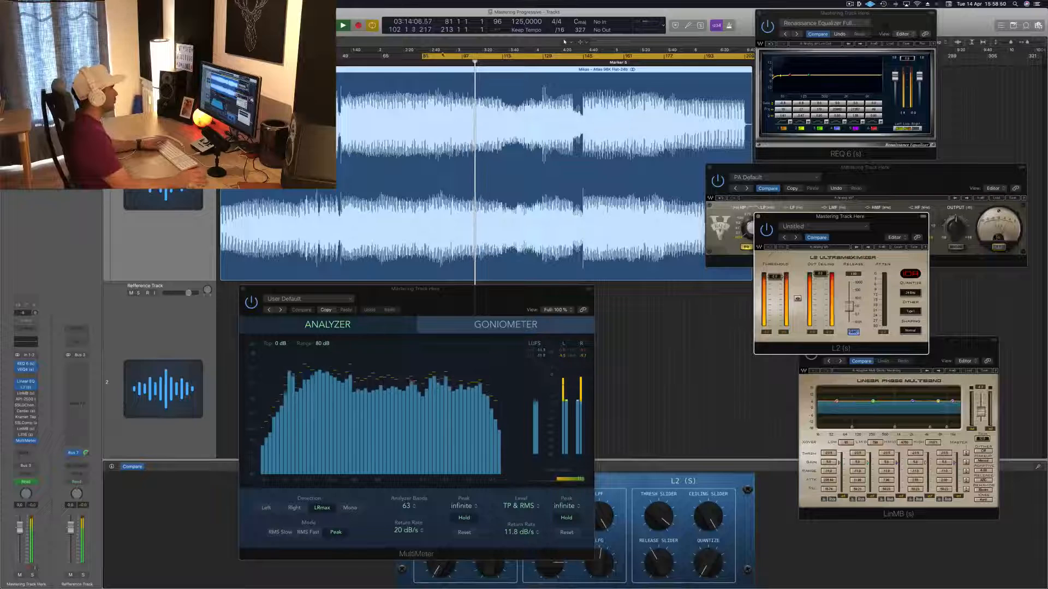
left_click_drag(425, 56, 382, 57)
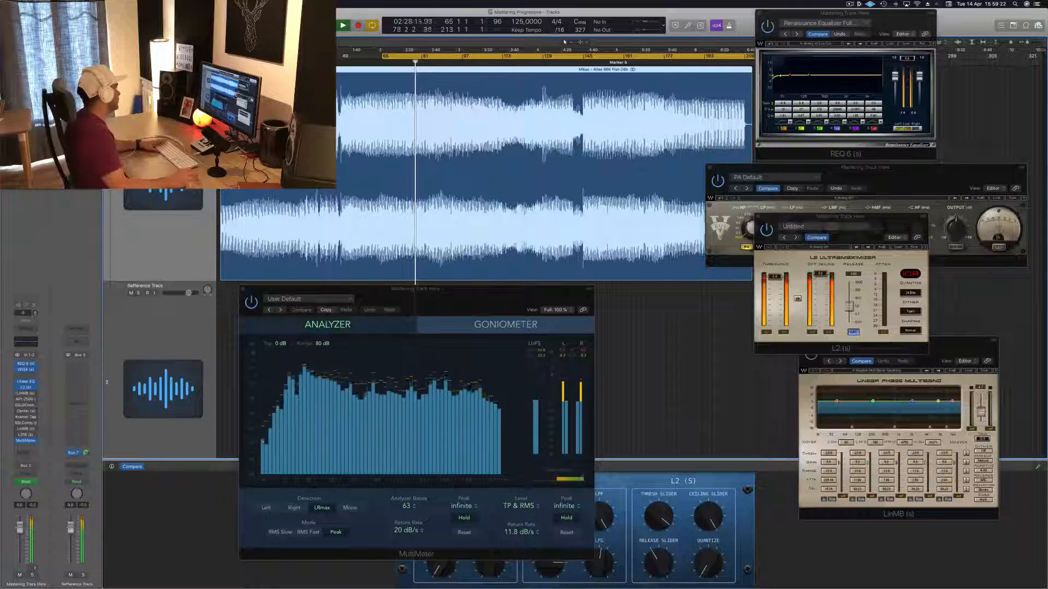
Open the LinMB multiband insert on the mastering track, place its window over the L2, and replay the cycled section
left_click(24, 394)
left_click(24, 394)
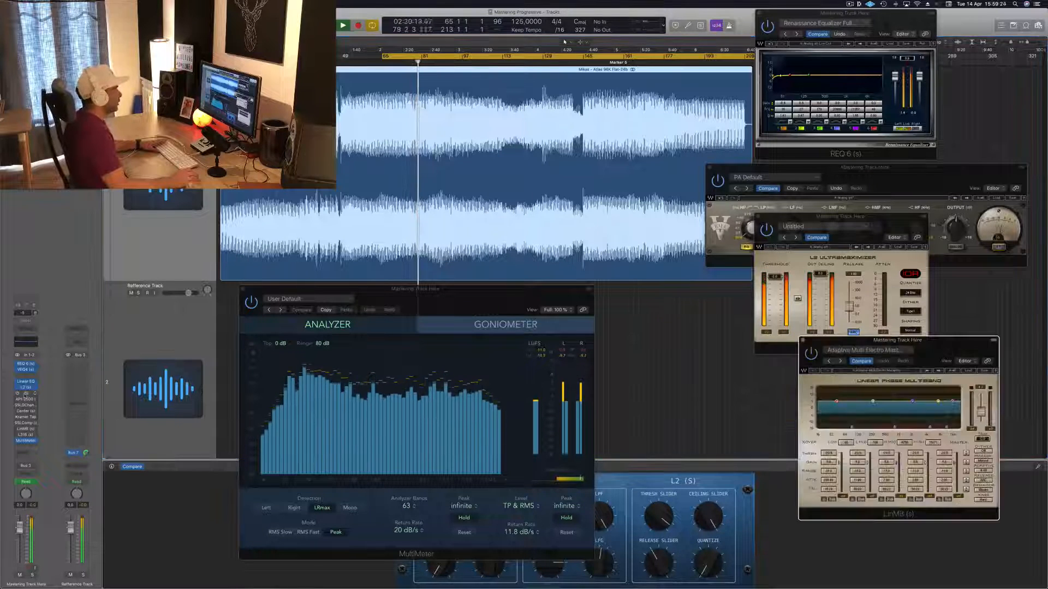
left_click_drag(955, 355, 876, 190)
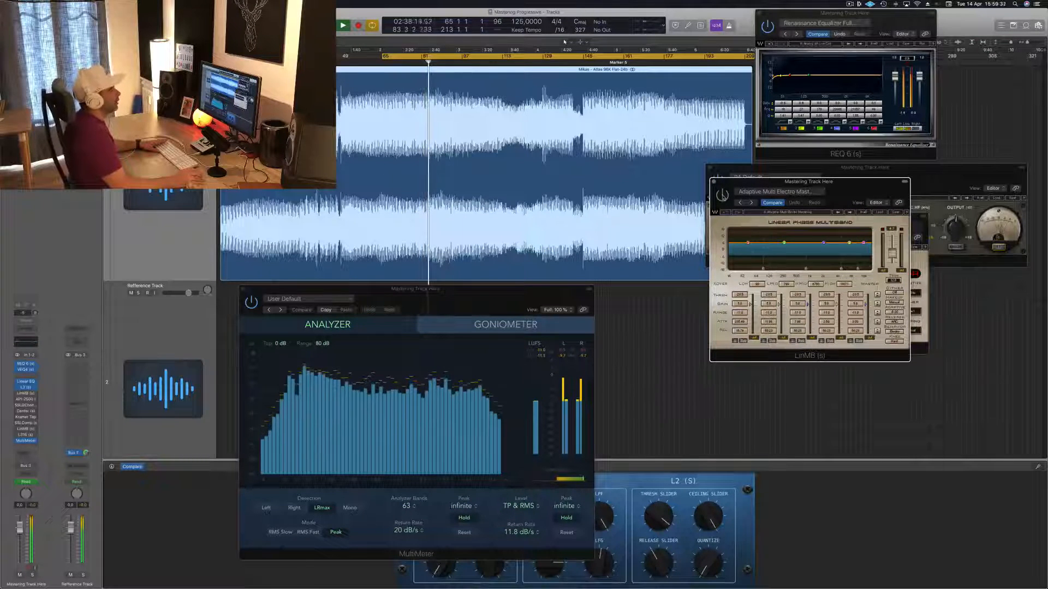
left_click_drag(865, 186, 886, 218)
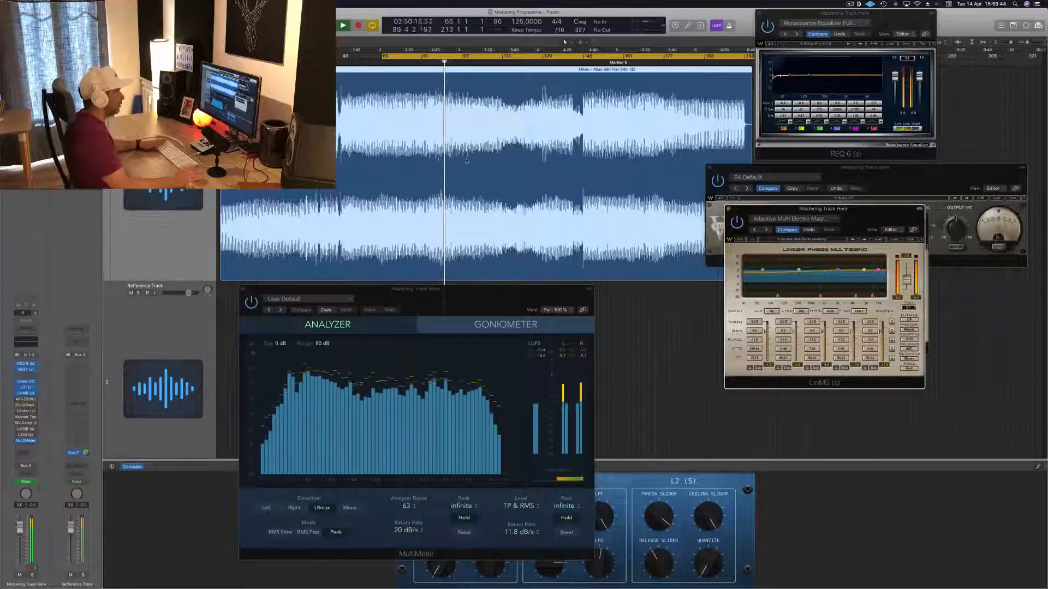
key("space")
key("space")
left_click_drag(887, 217, 876, 218)
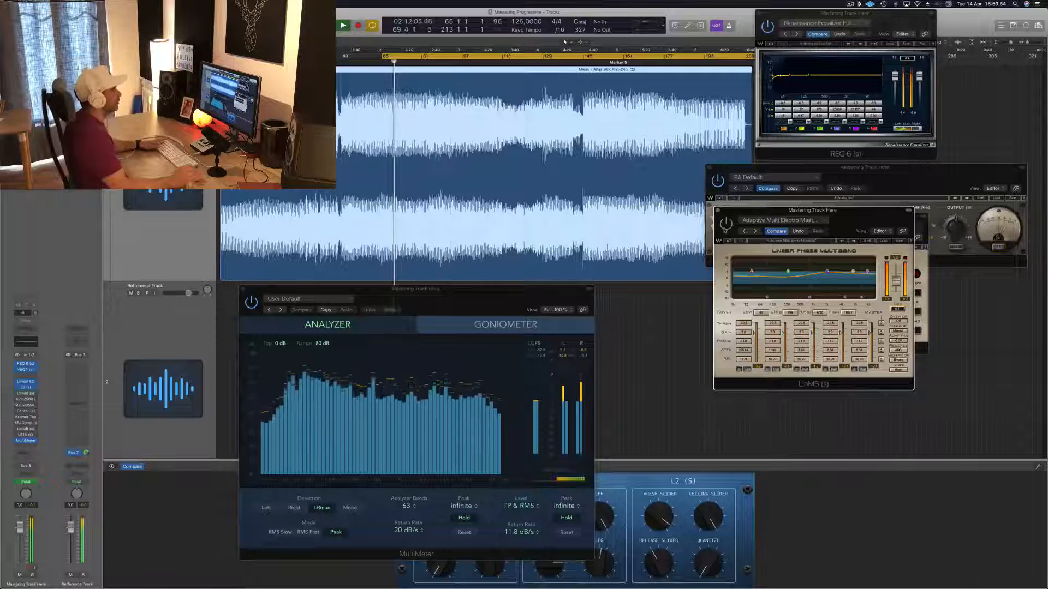
left_click_drag(865, 216, 858, 222)
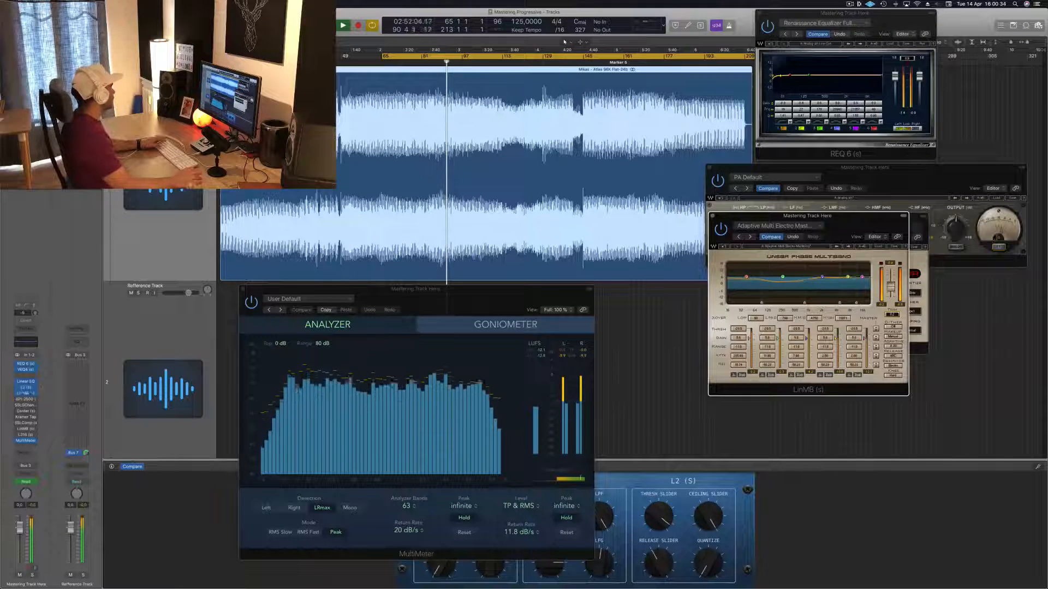
Open the API-2500 compressor insert, stack its window directly below the LinMB, and replay the section against the MultiMeter
left_click(26, 400)
left_click_drag(341, 101, 963, 343)
left_click_drag(824, 218, 837, 164)
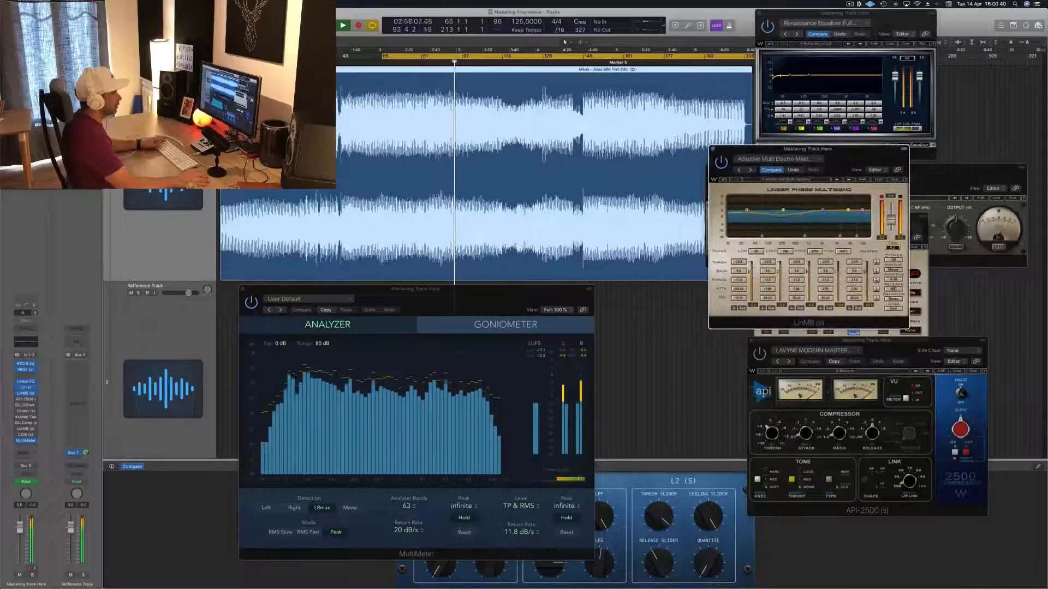
left_click_drag(935, 340, 899, 264)
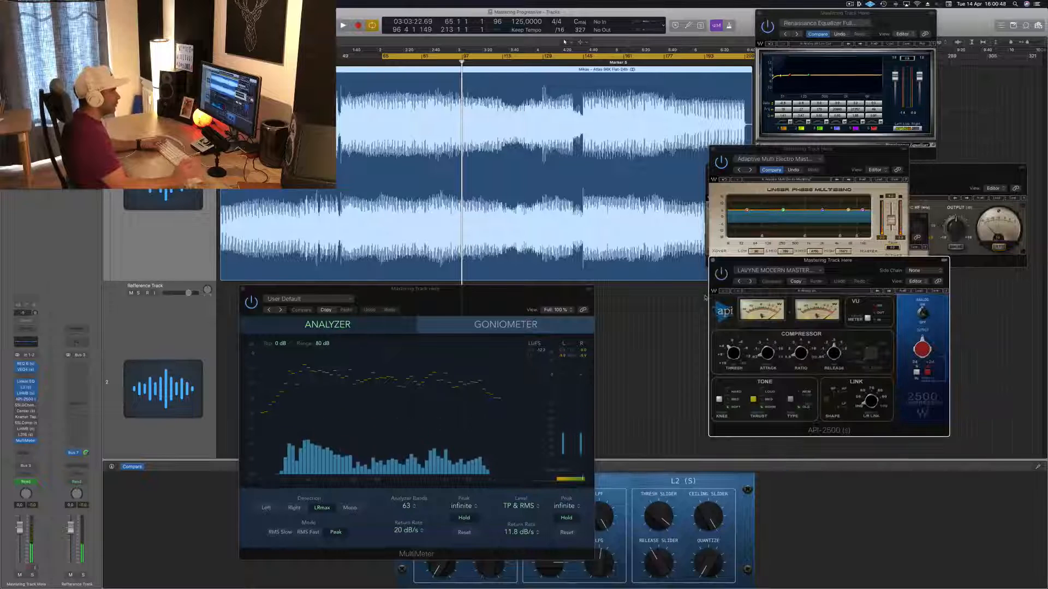
key("space")
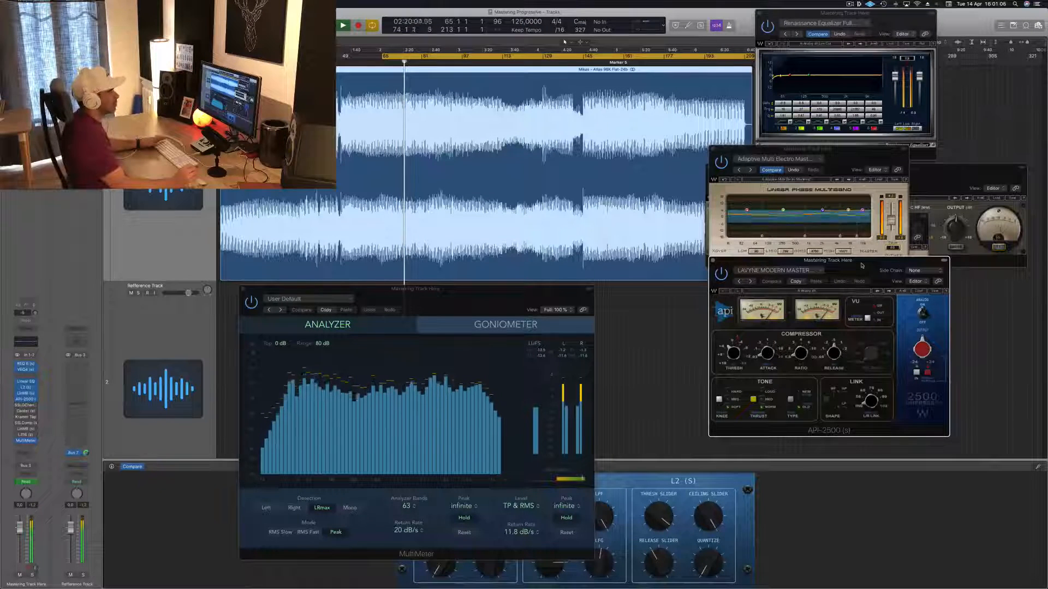
left_click_drag(861, 267, 862, 269)
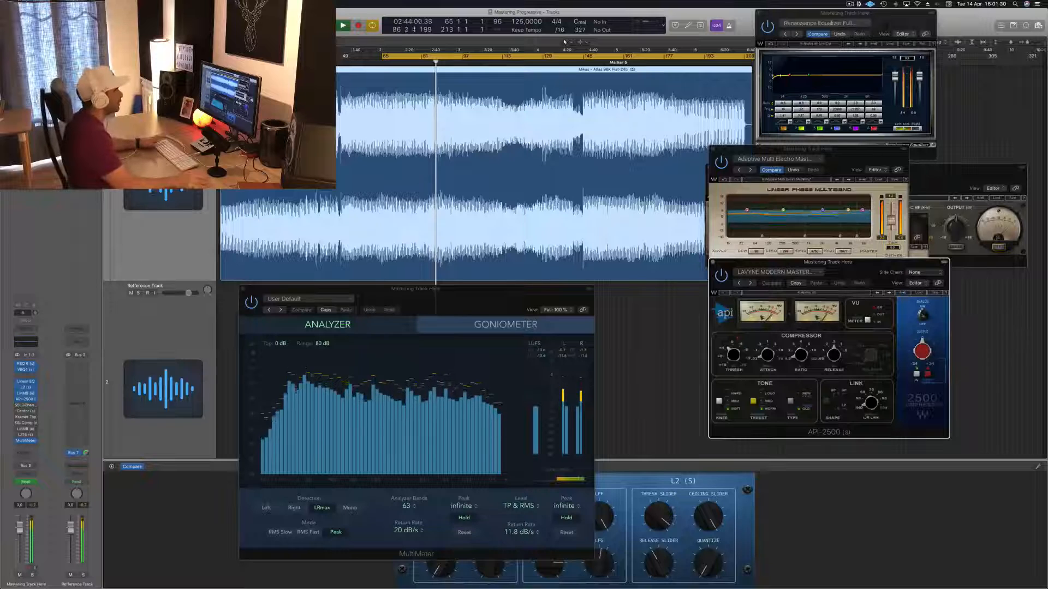
left_click_drag(459, 294, 451, 291)
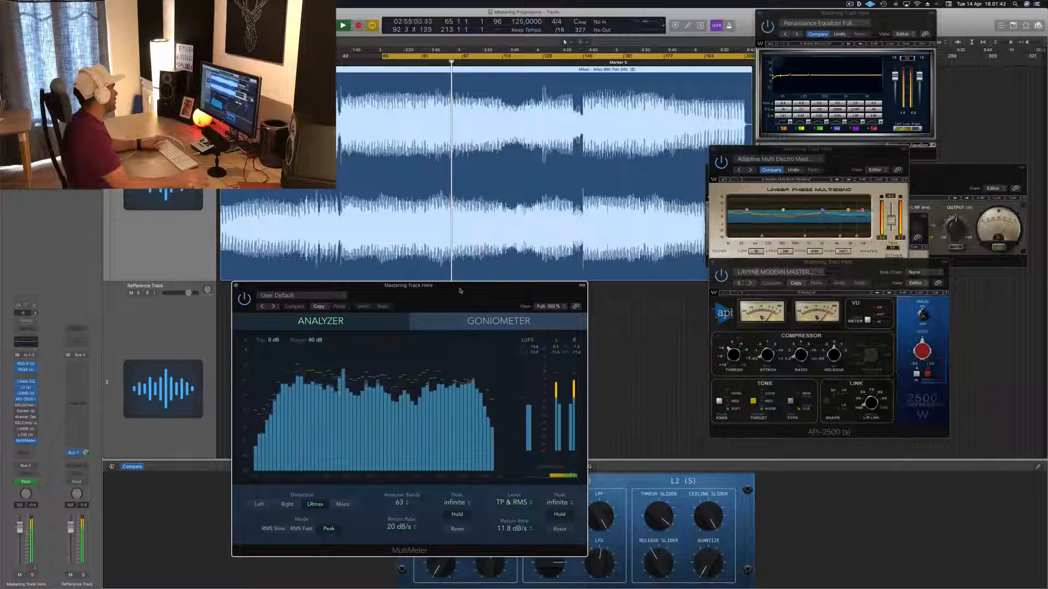
key("space")
Open the SSLGChannel insert, move its window over the waveform, and look through its preset options, keeping Full Reset
left_click(24, 405)
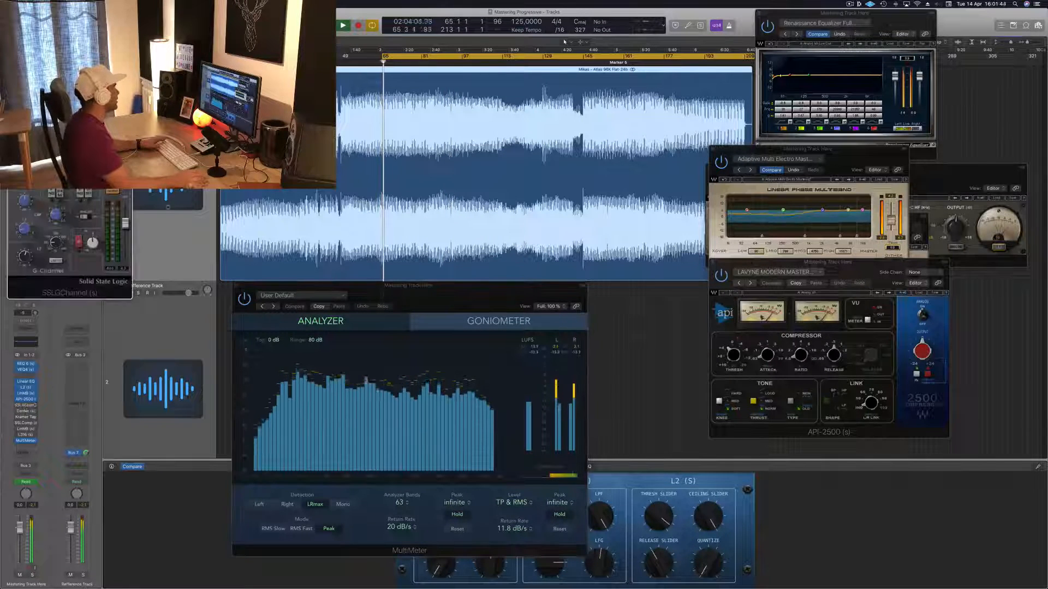
left_click_drag(96, 20, 463, 119)
left_click(442, 129)
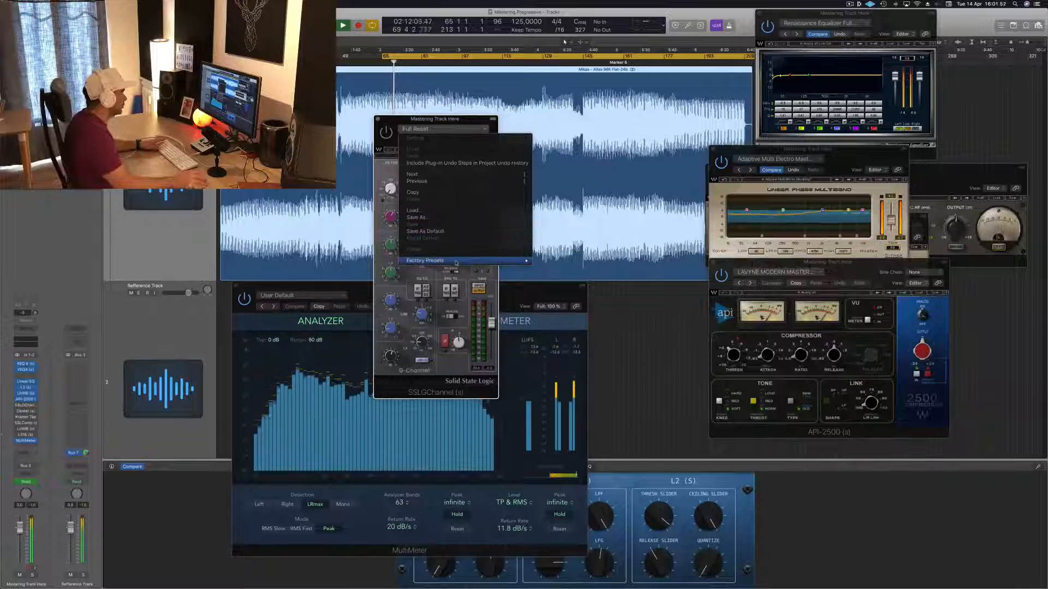
mouse_move(456, 262)
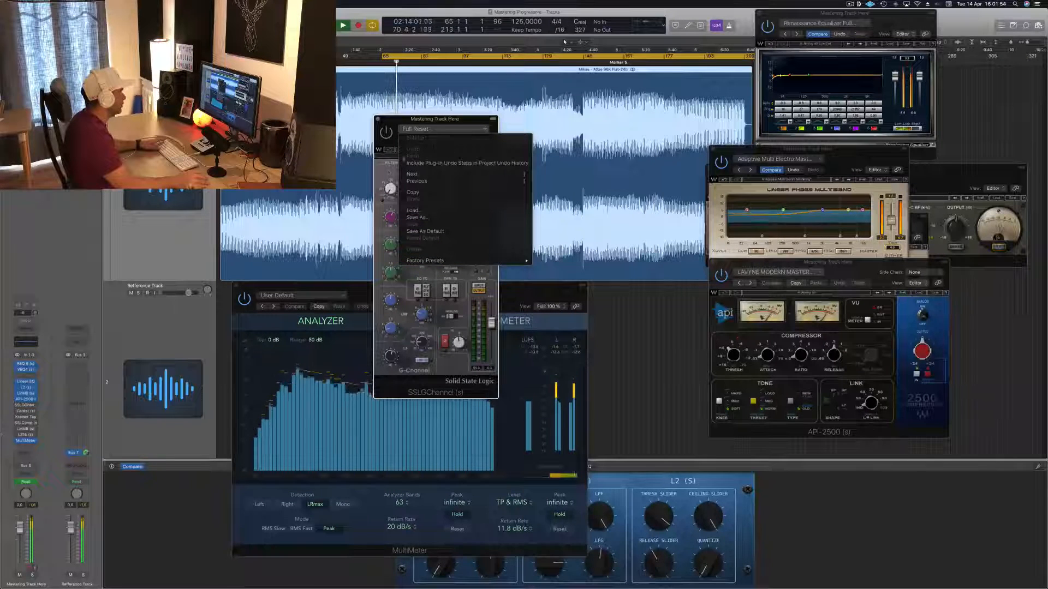
left_click(390, 169)
left_click(405, 130)
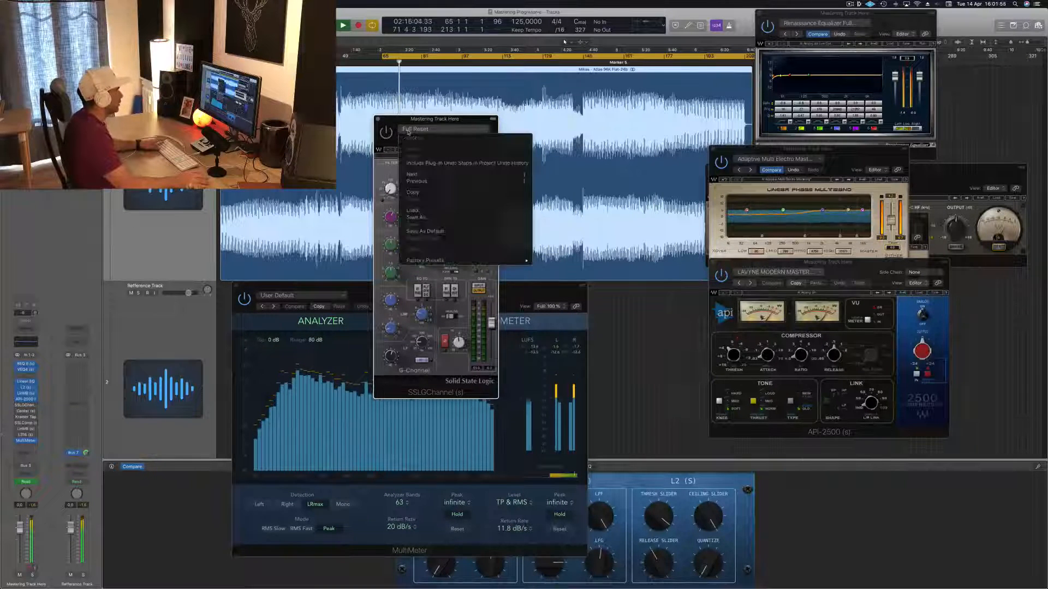
left_click(391, 217)
Turn the SSLGChannel's high-frequency gain down slightly and switch the plug-in on
left_click_drag(390, 216, 390, 222)
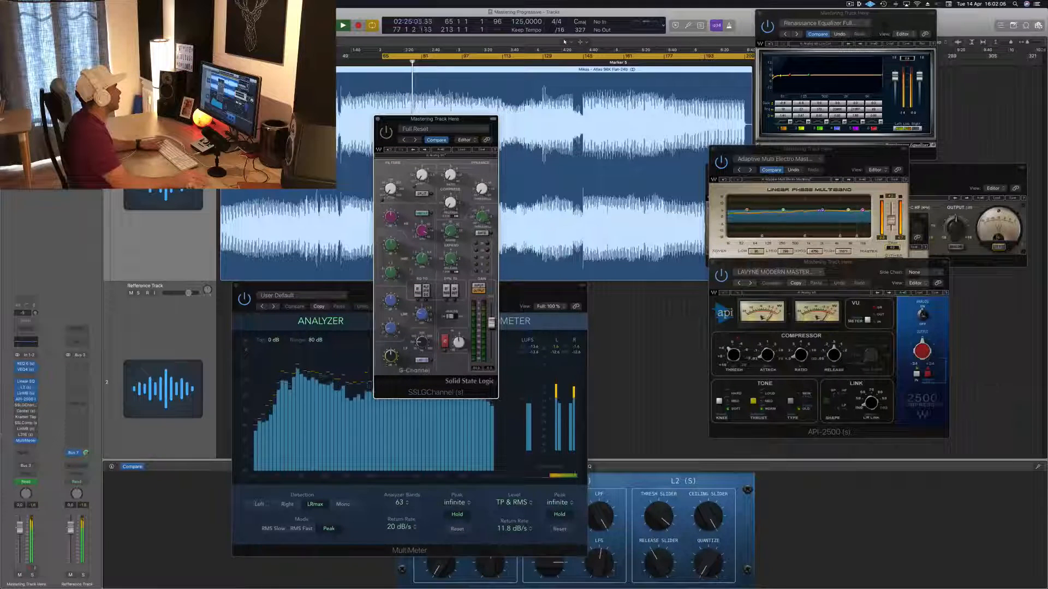
left_click(385, 133)
left_click(386, 132)
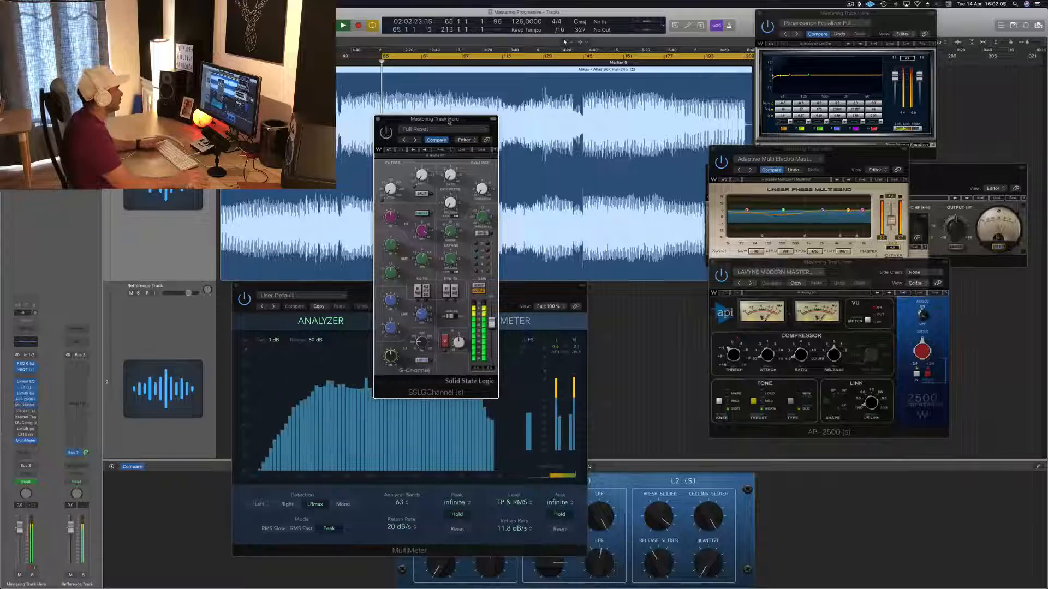
Replay the section through the SSLGChannel and move its window between the MultiMeter and the LinMB
left_click_drag(449, 123, 496, 122)
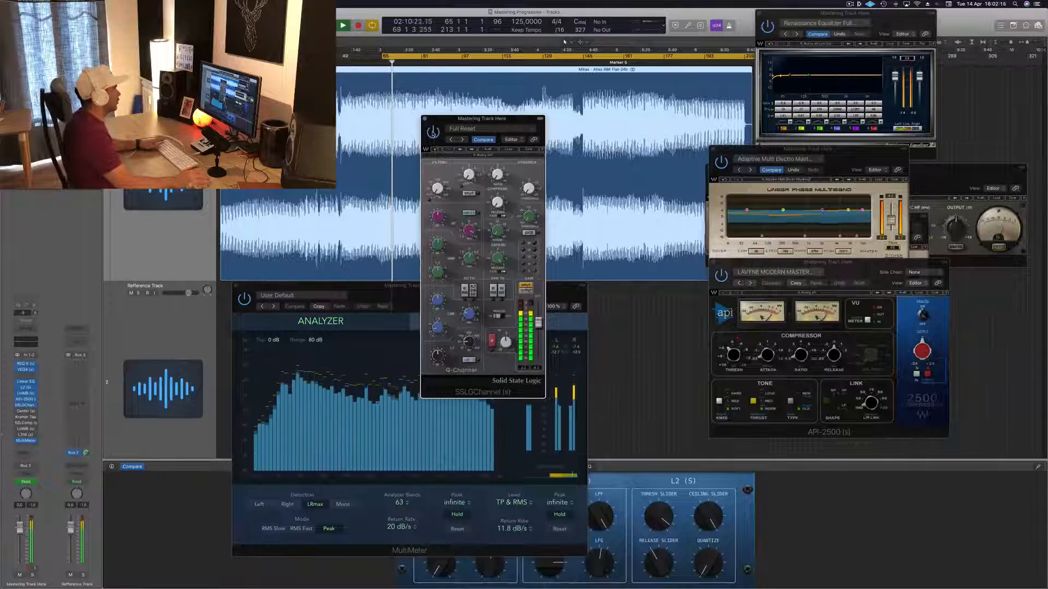
left_click_drag(500, 119, 527, 138)
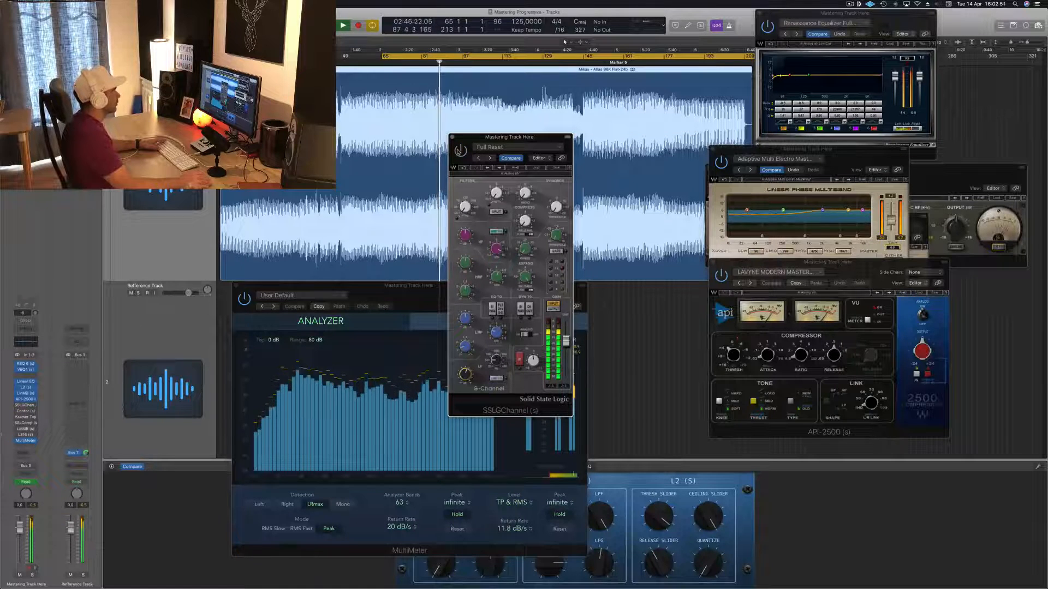
left_click_drag(497, 139, 512, 203)
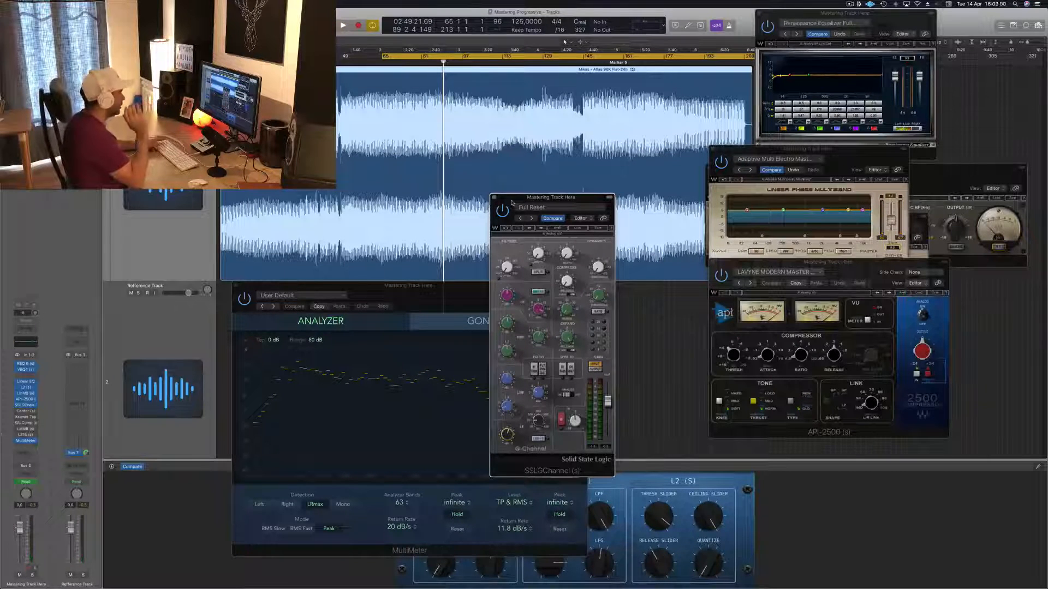
key("space")
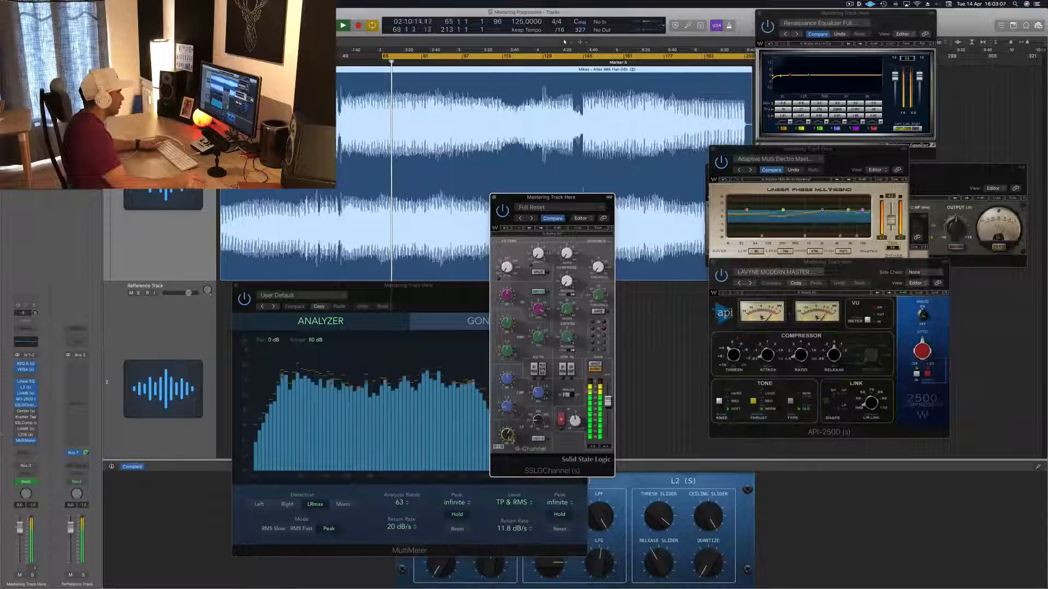
left_click_drag(570, 199, 662, 160)
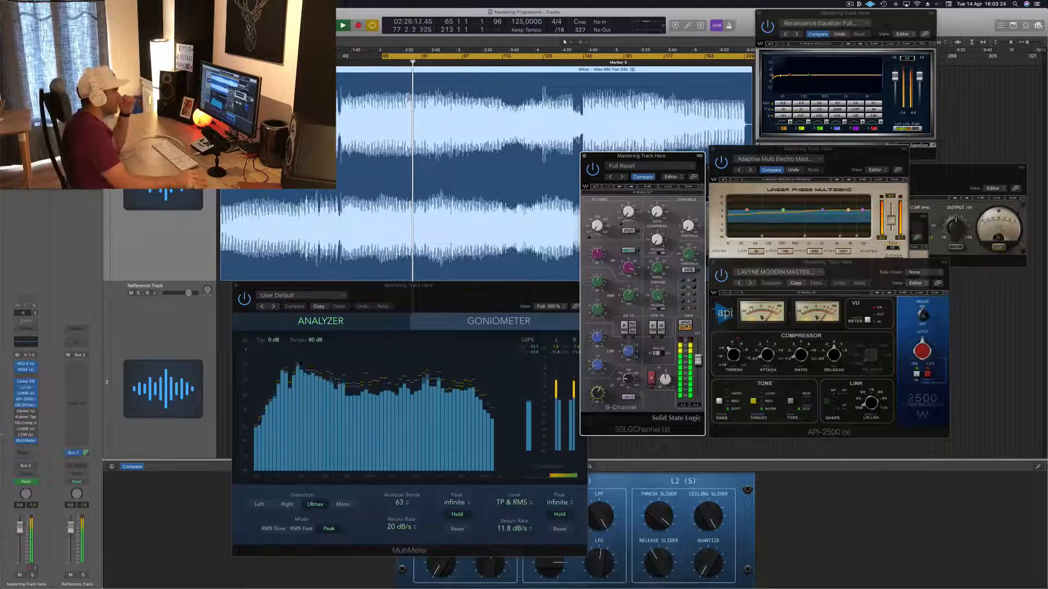
left_click_drag(670, 159, 673, 155)
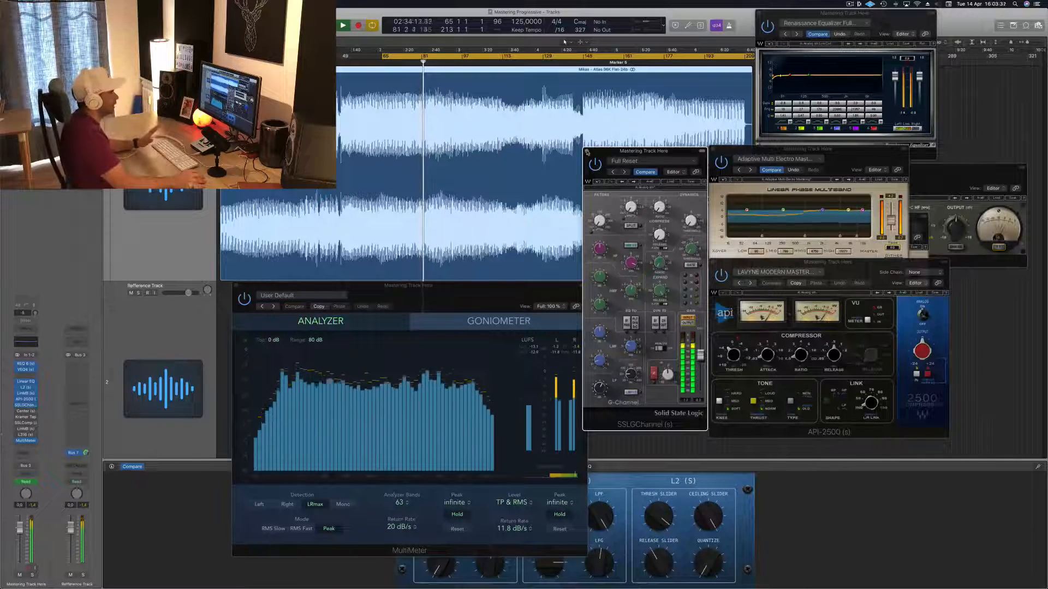
Close the SSLGChannel window and restart playback of the cycled section from bar 65
left_click(587, 151)
key("space")
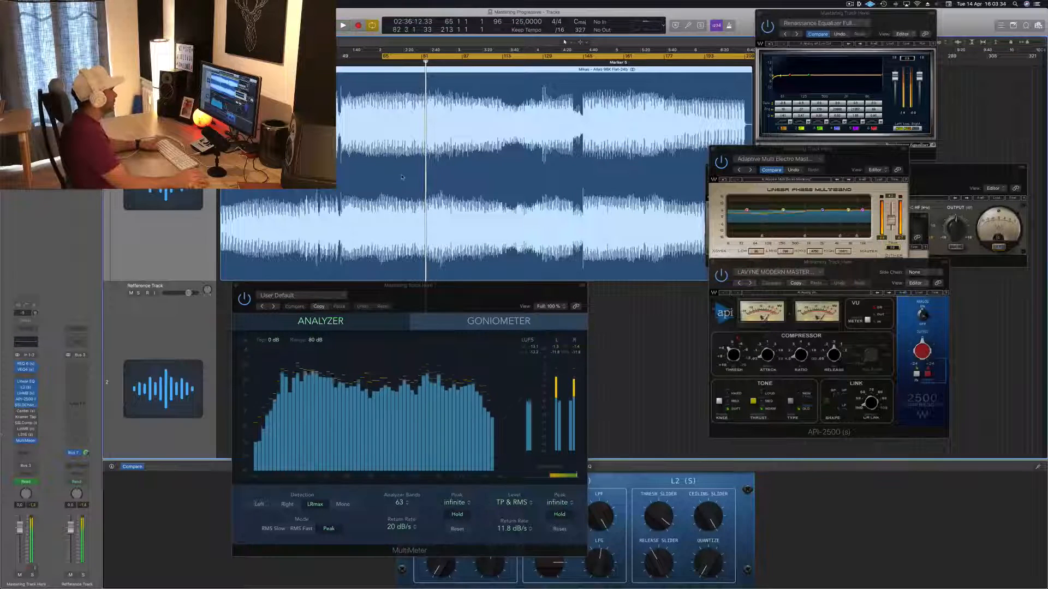
key("space")
key("space")
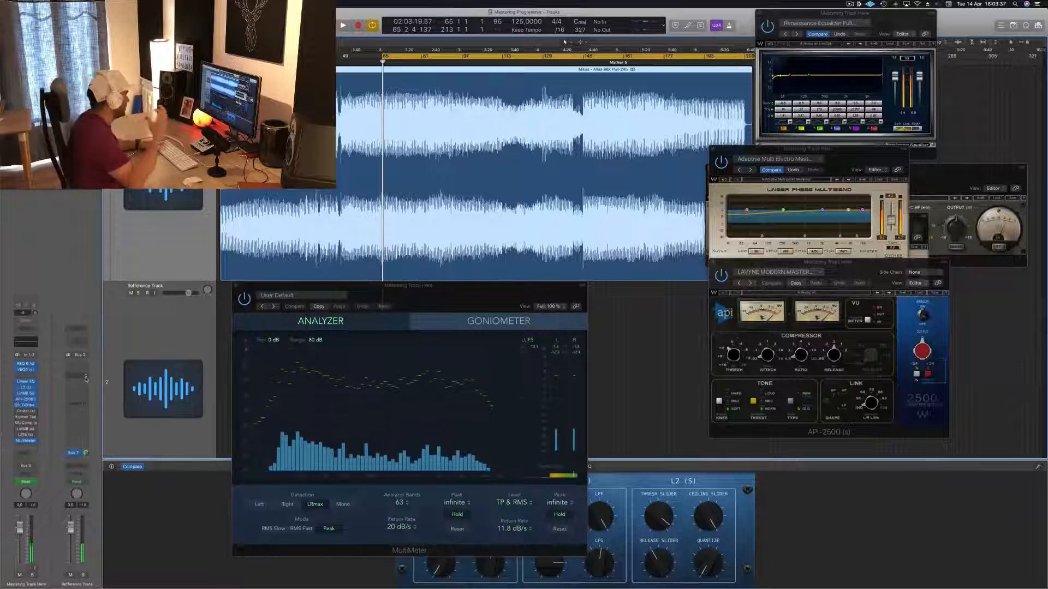
key("space")
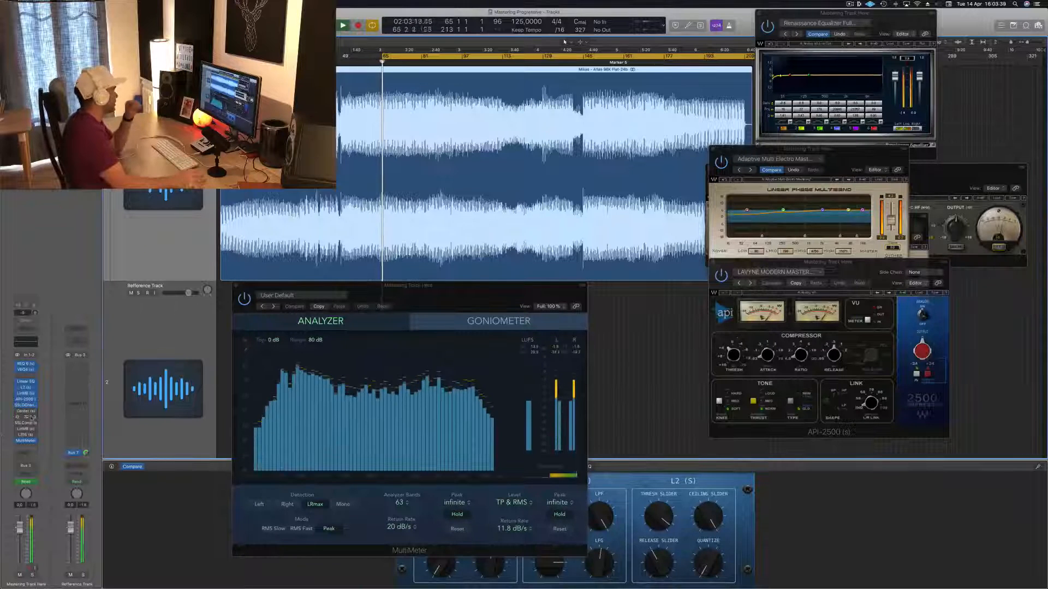
Open the Center insert, move its window beside the LinMB, and lower its Sides fader level with the Center fader
left_click(24, 412)
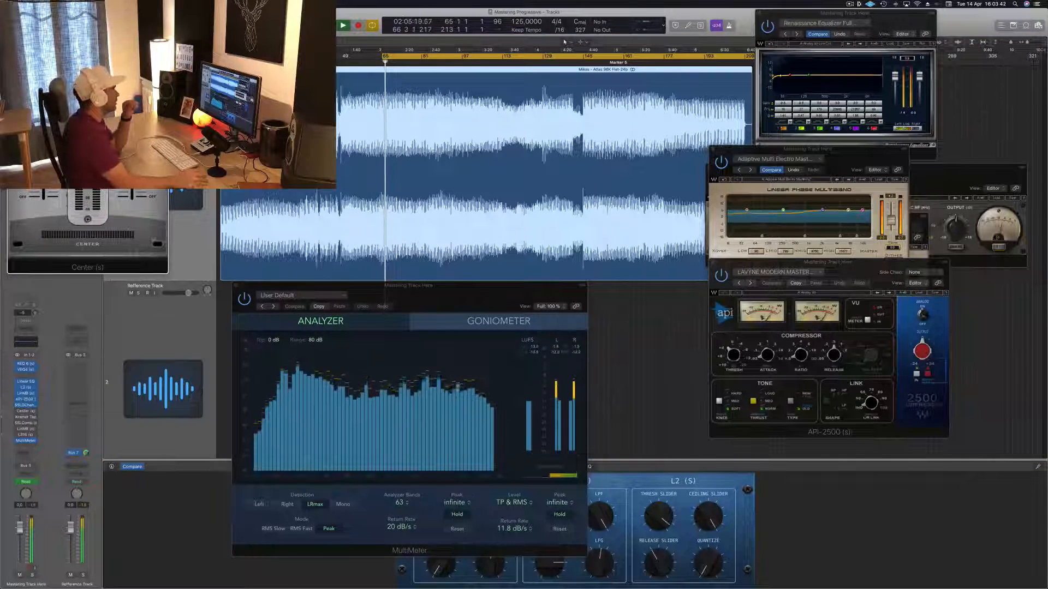
left_click_drag(86, 19, 528, 171)
left_click_drag(575, 270, 574, 281)
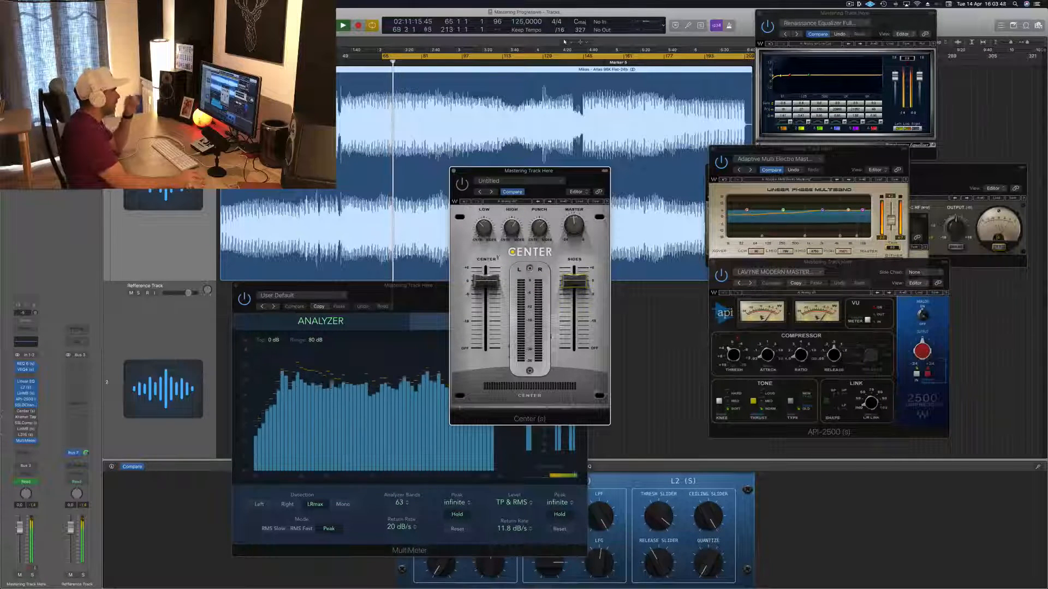
left_click_drag(570, 178, 575, 178)
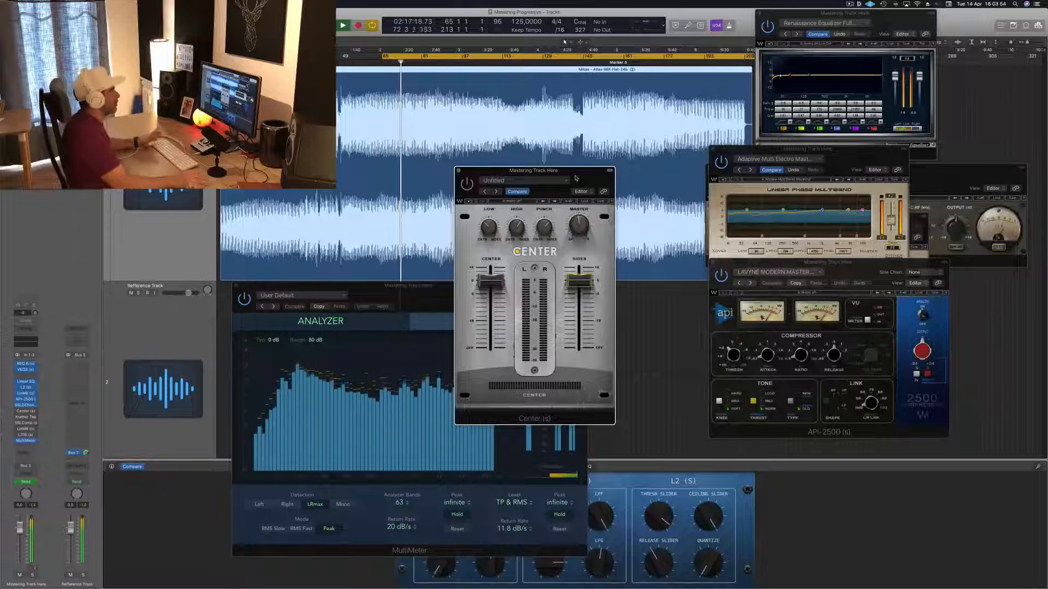
left_click_drag(576, 177, 580, 177)
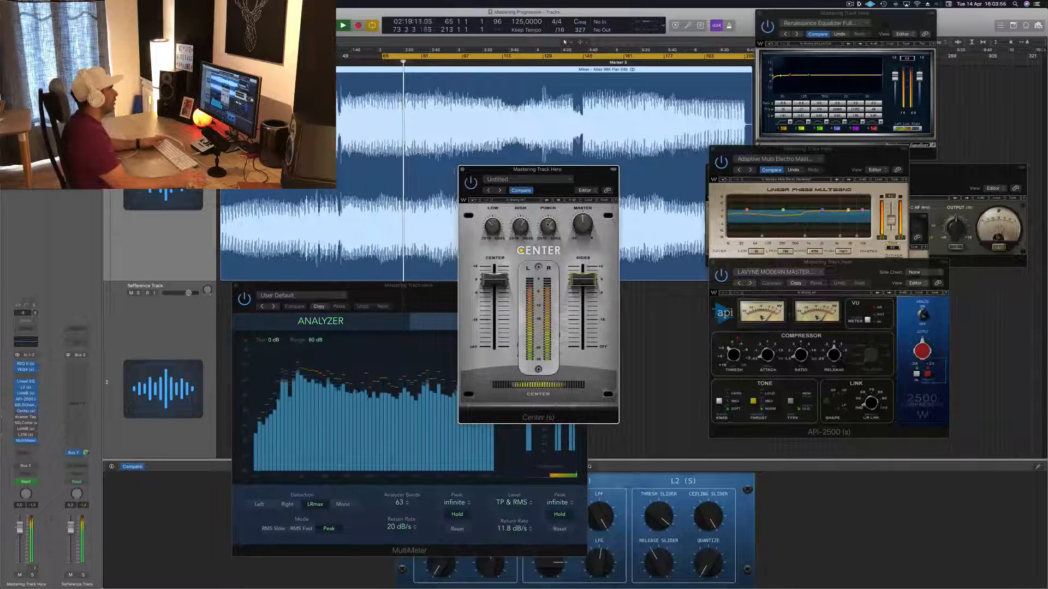
Raise the Sides fader slightly above the Center fader and shift the Center window further off the MultiMeter
left_click_drag(583, 280, 583, 275)
left_click(494, 280)
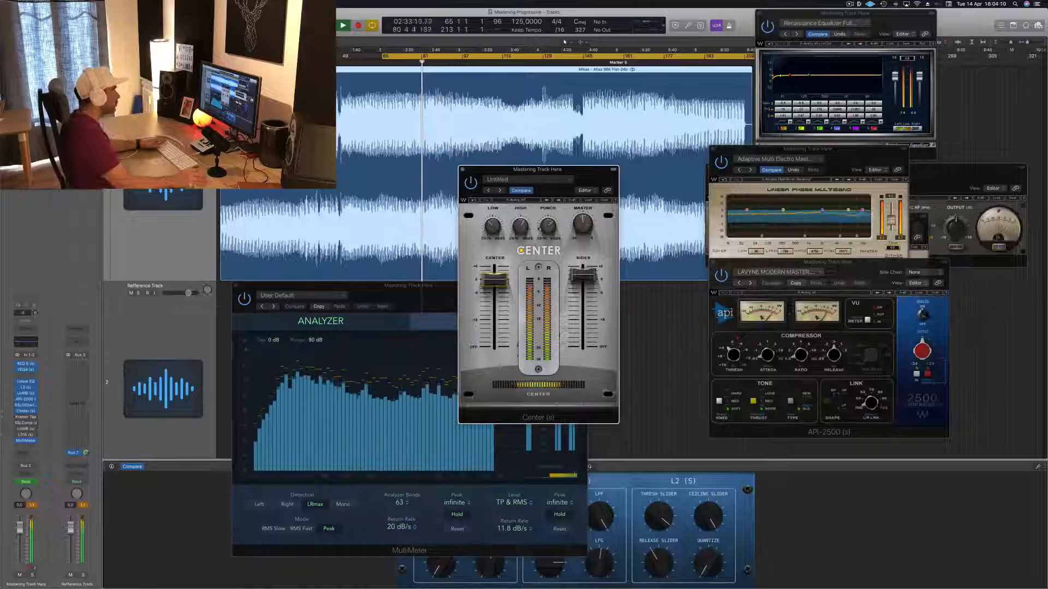
left_click_drag(585, 174, 606, 172)
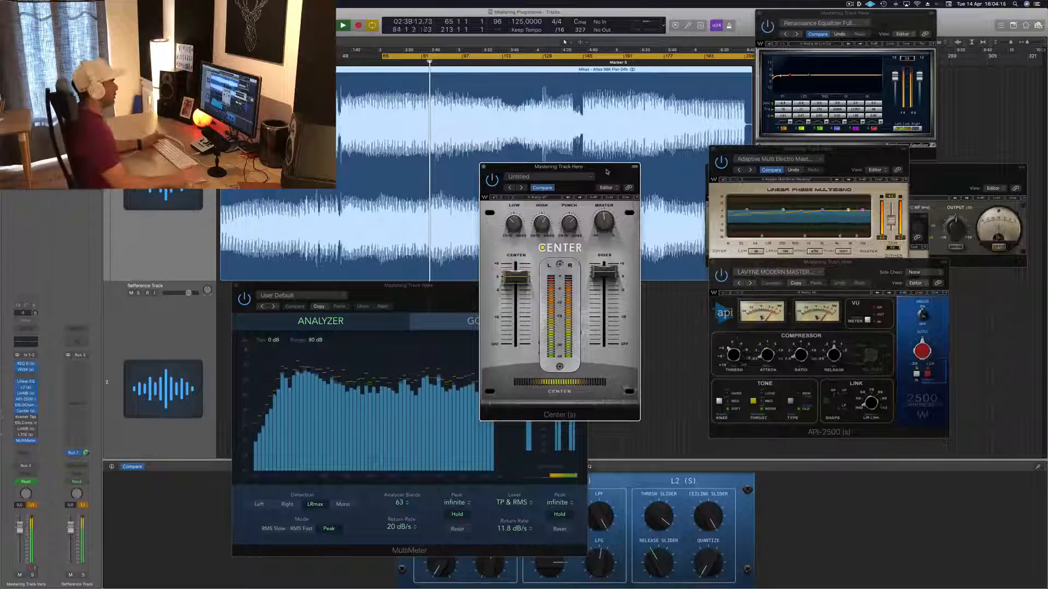
left_click_drag(618, 171, 643, 164)
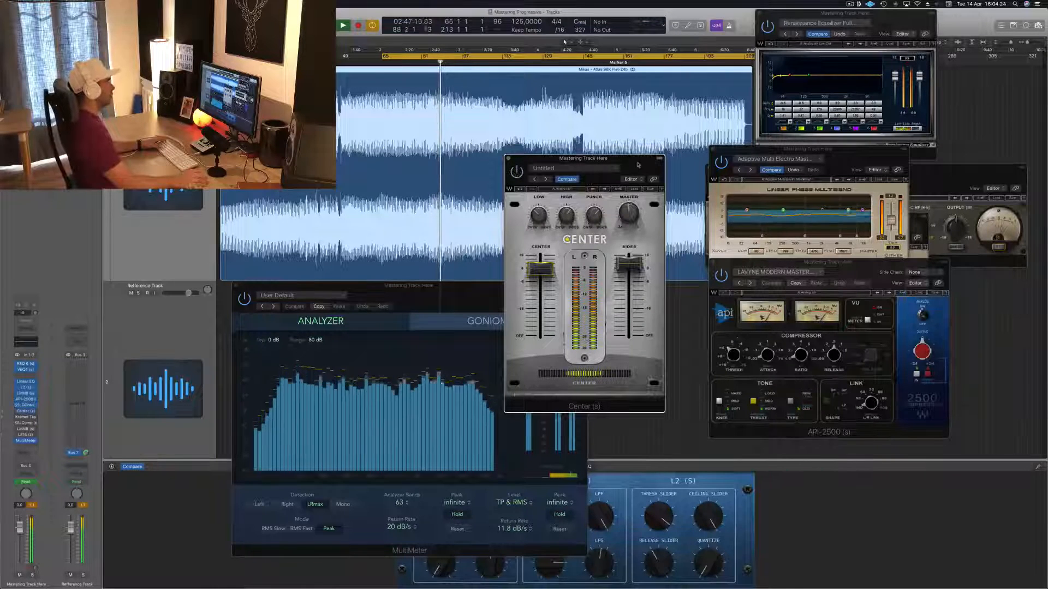
Lower the Center plug-in's Sides fader slightly, close its window and restart playback of the cycled section
left_click_drag(639, 164, 627, 170)
left_click_drag(617, 271, 618, 272)
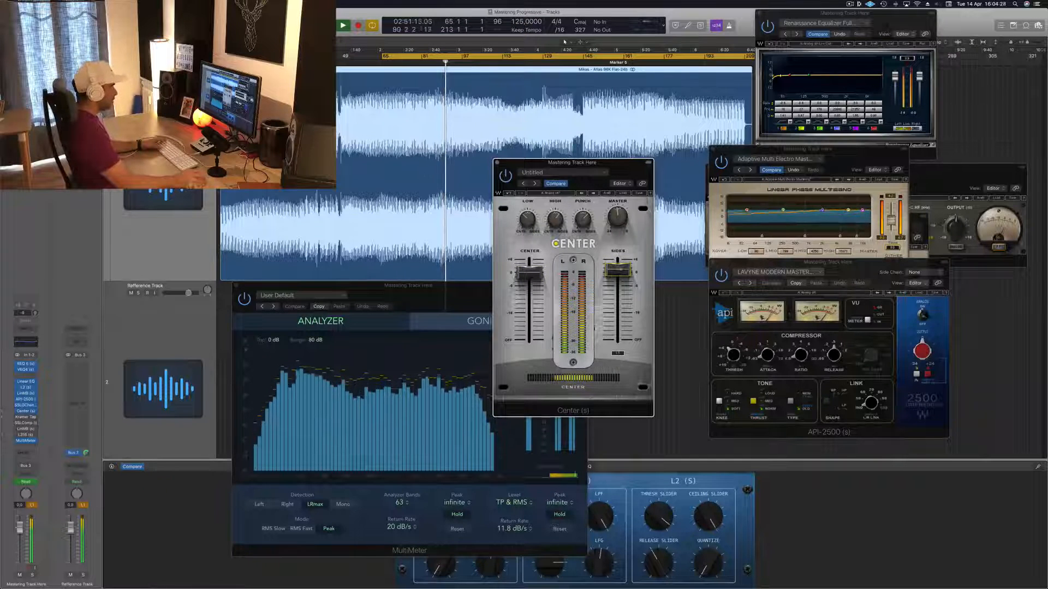
left_click(497, 162)
key("space")
key("space")
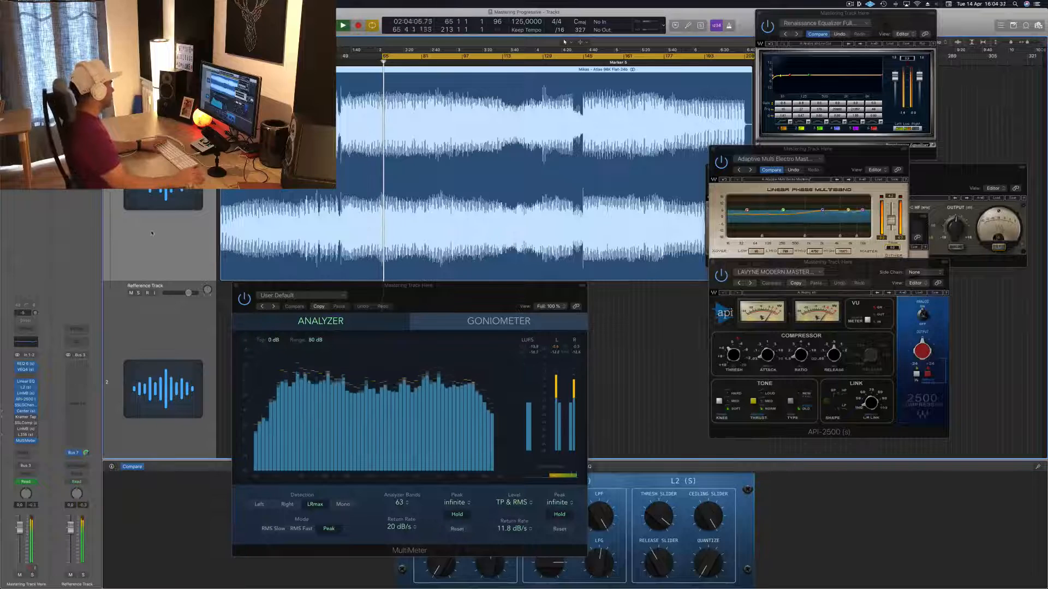
Open the Kramer Tape insert, move it clear of the MultiMeter, raise its record level slightly and close it
left_click(26, 417)
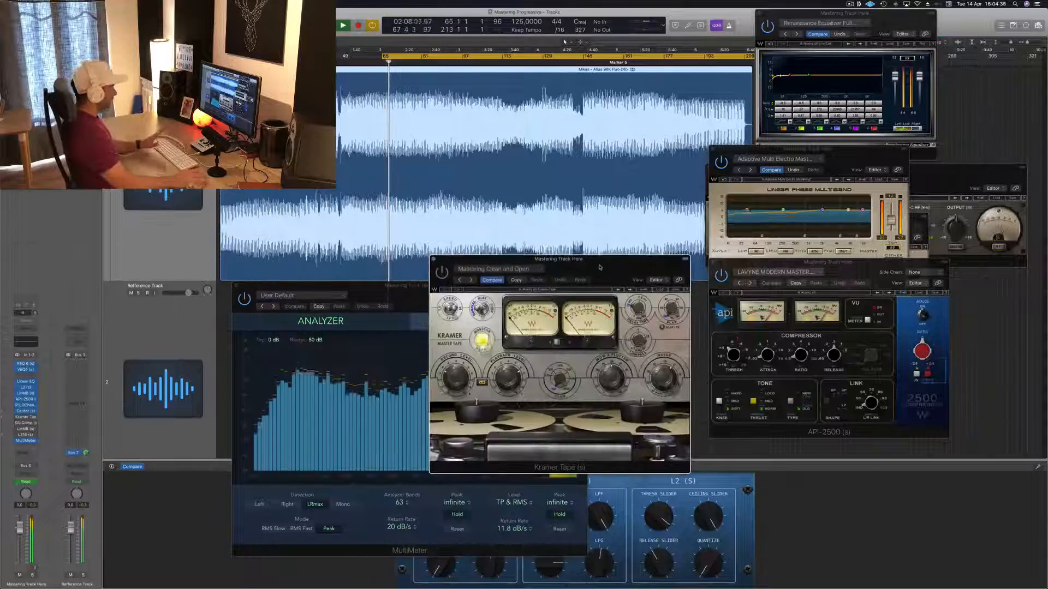
left_click_drag(599, 267, 615, 268)
left_click_drag(471, 380, 471, 377)
left_click_drag(457, 273, 459, 253)
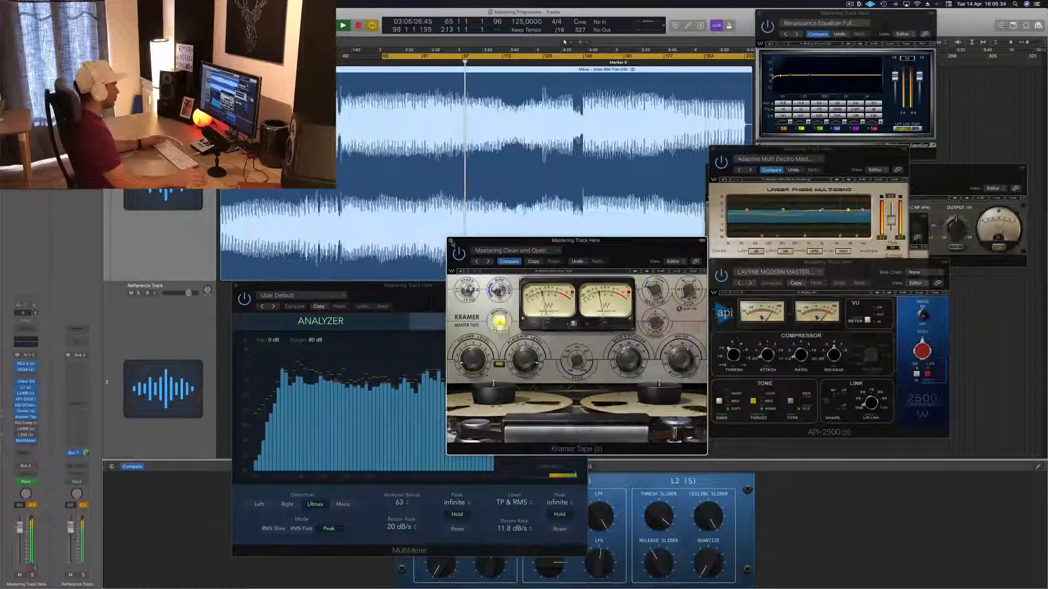
left_click(451, 241)
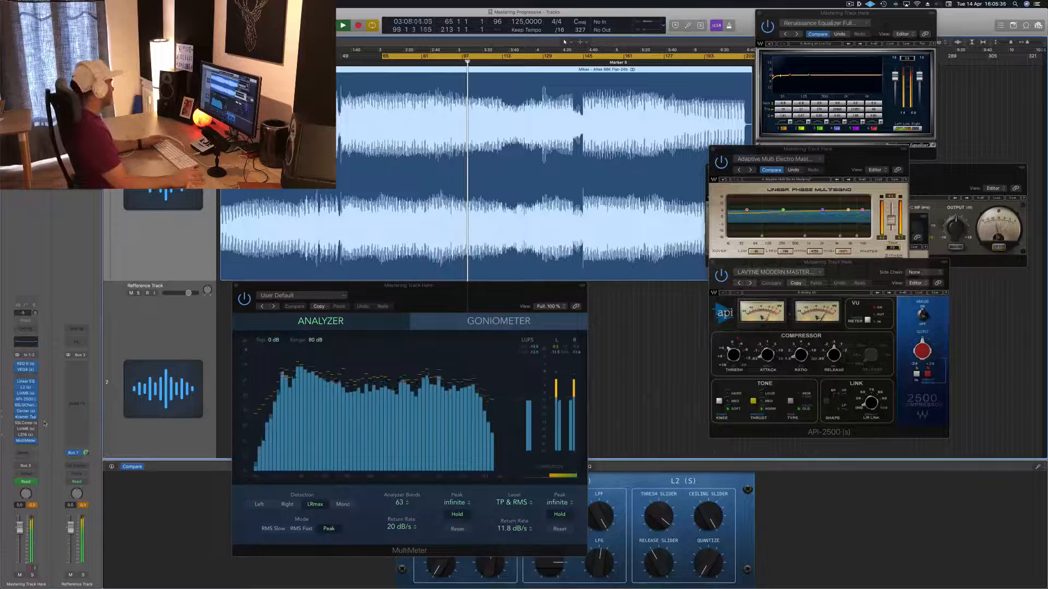
Open the SSLComp insert, place it over the API-2500, restart playback and shift the MultiMeter slightly away from it
left_click(25, 423)
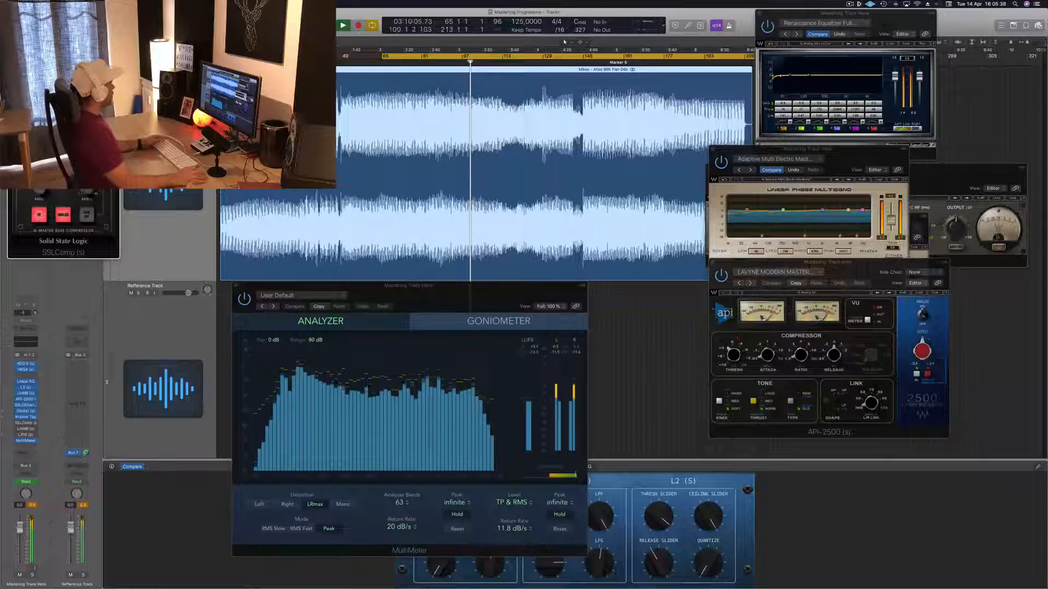
left_click_drag(196, 52, 794, 238)
key("space")
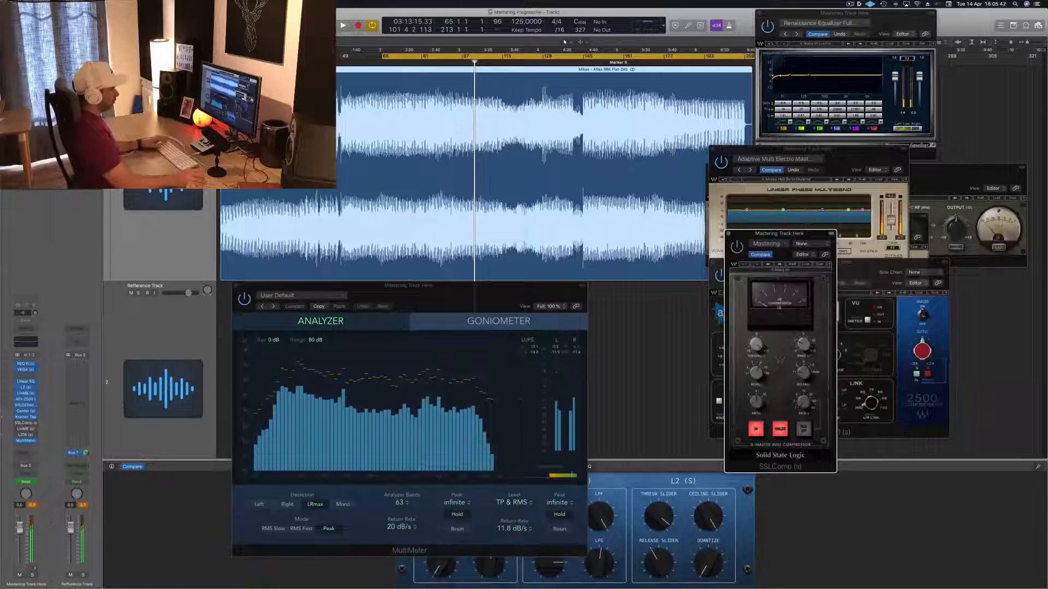
key("space")
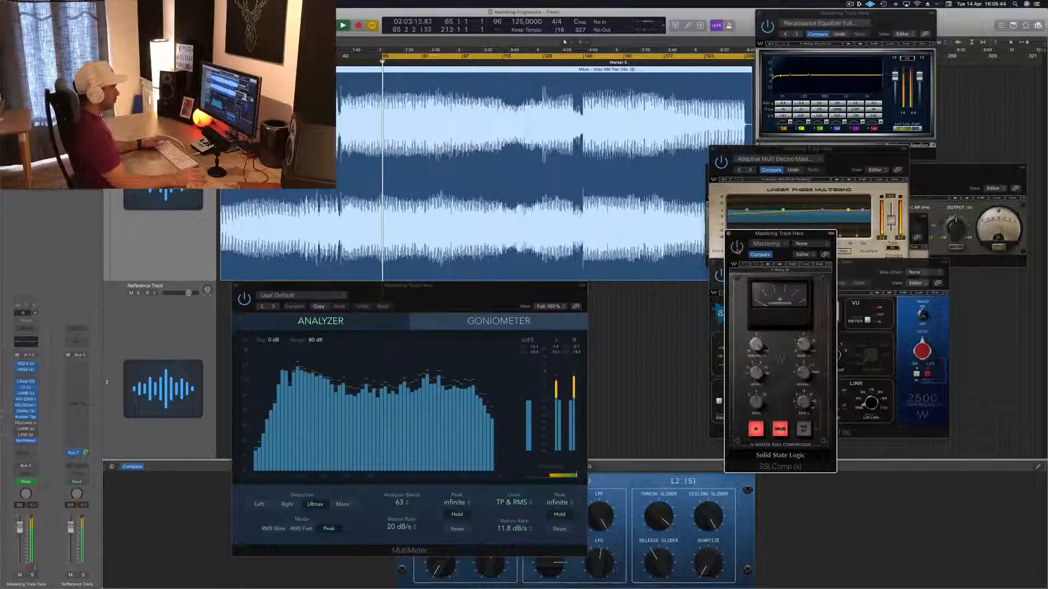
left_click_drag(752, 236, 750, 236)
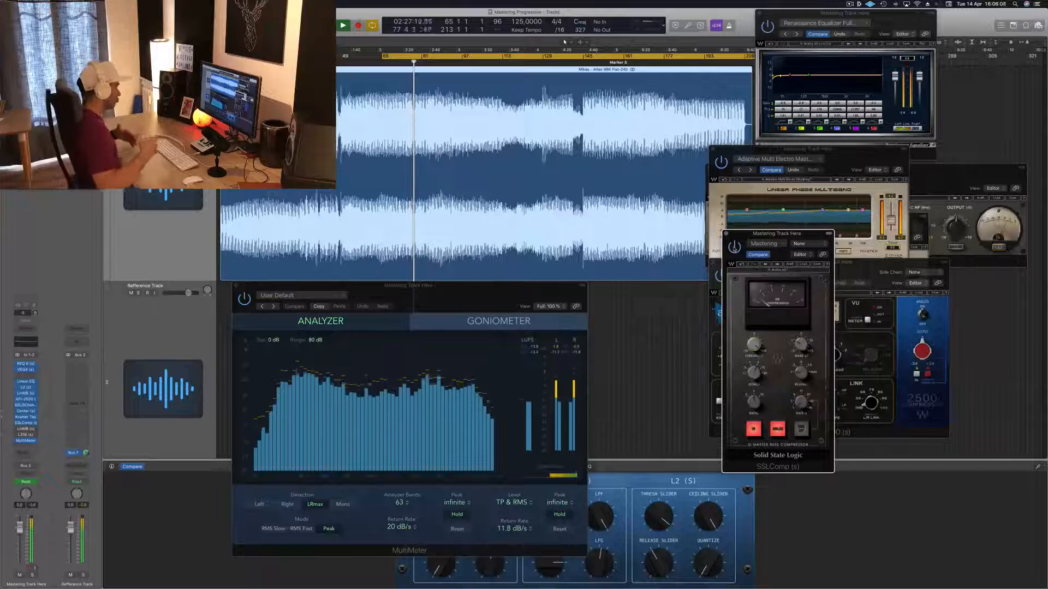
mouse_move(467, 293)
left_mouse_down()
mouse_move(497, 292)
mouse_move(456, 289)
left_mouse_up()
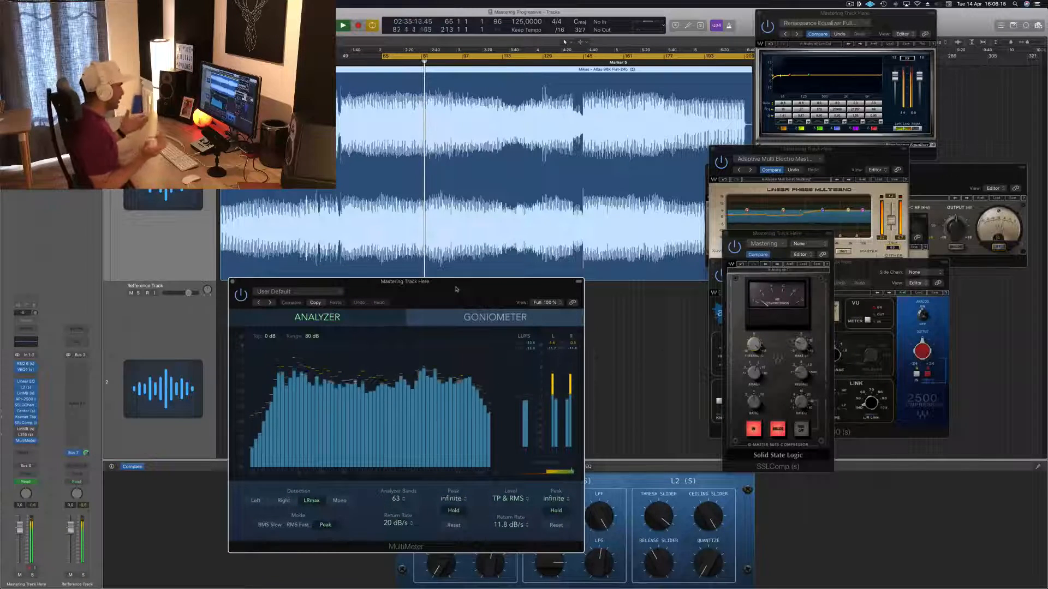
left_click_drag(456, 289, 453, 294)
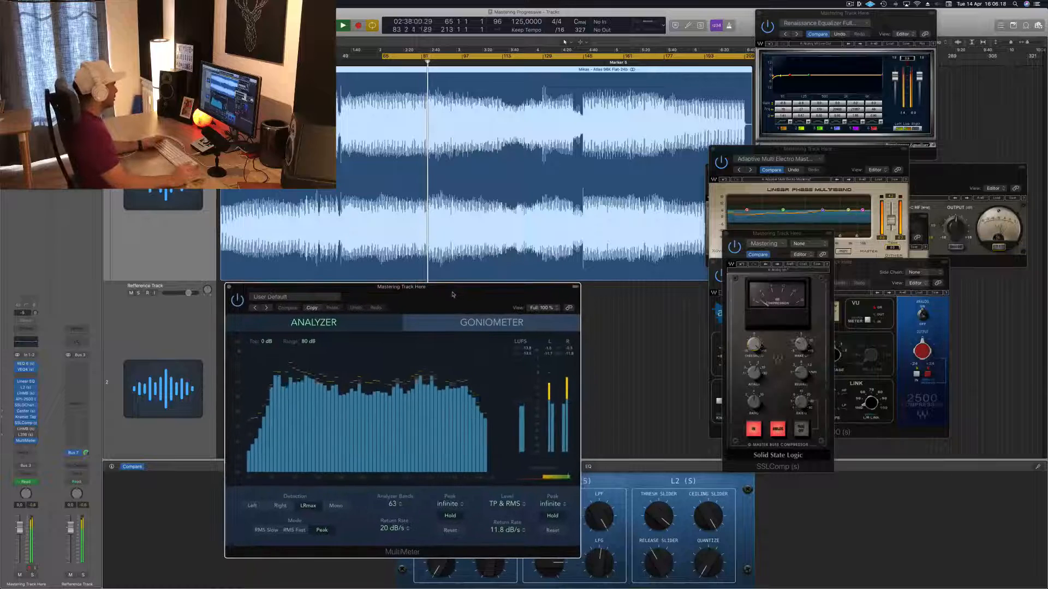
Open the second LinMB insert with the Multi Opto Mastering preset, place it between the MultiMeter and SSLComp, and restart playback
left_click(25, 429)
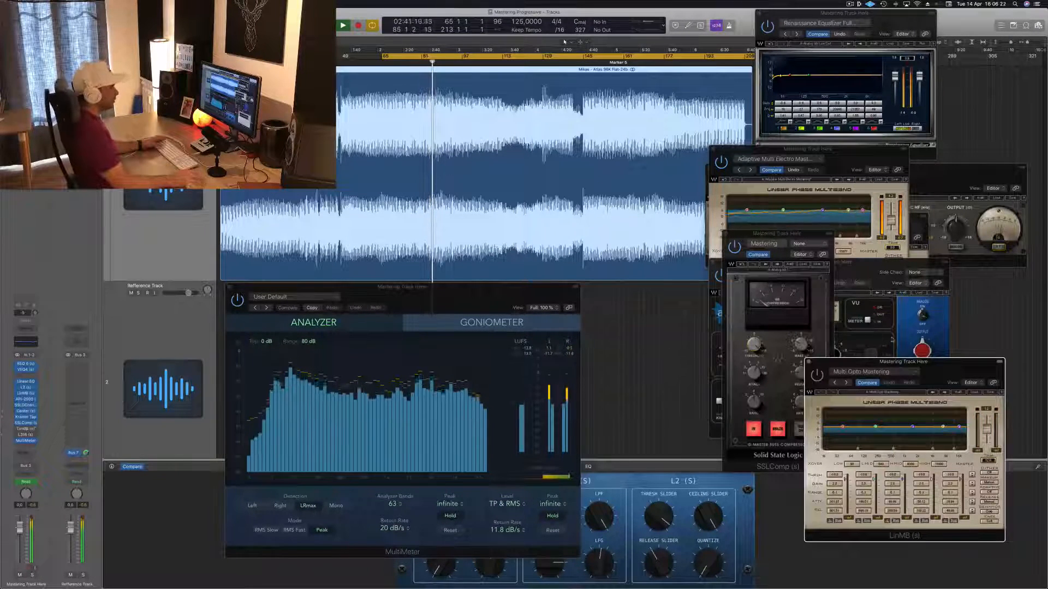
left_click_drag(901, 362, 598, 292)
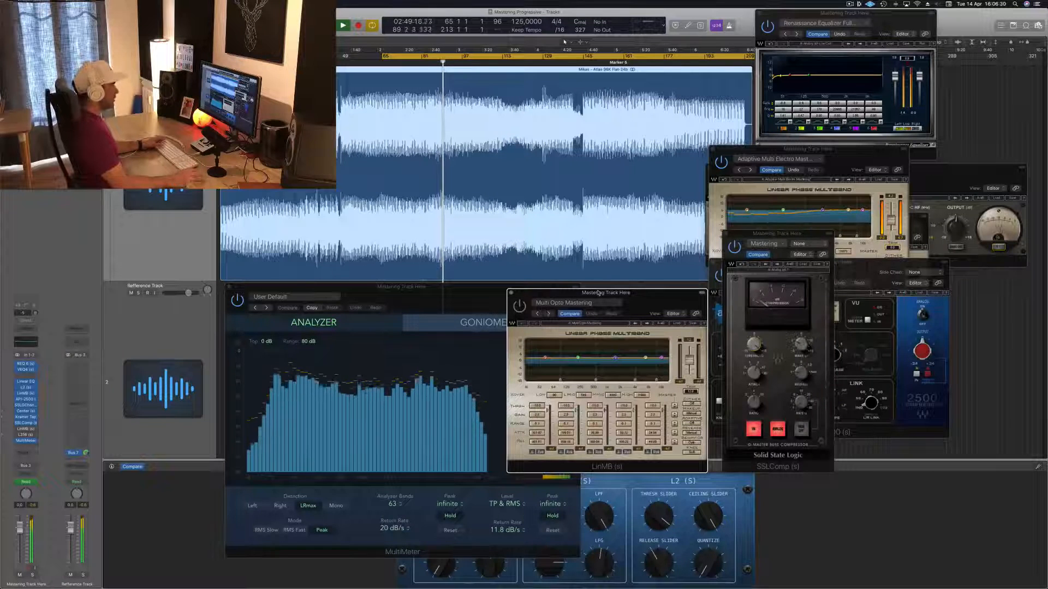
mouse_move(665, 293)
left_mouse_down()
mouse_move(652, 290)
mouse_move(664, 288)
left_mouse_up()
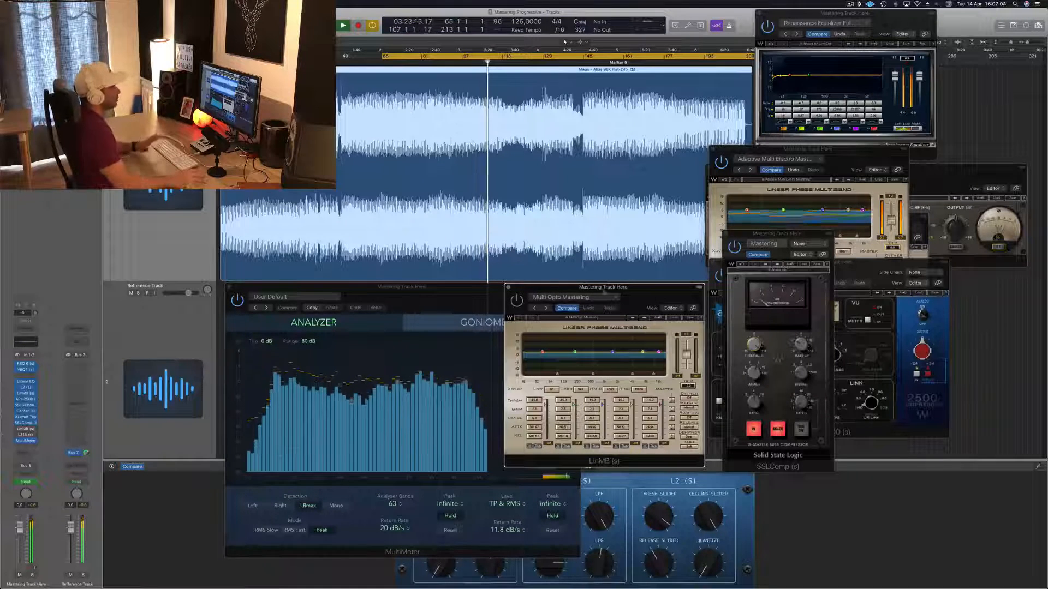
left_click_drag(640, 289, 634, 293)
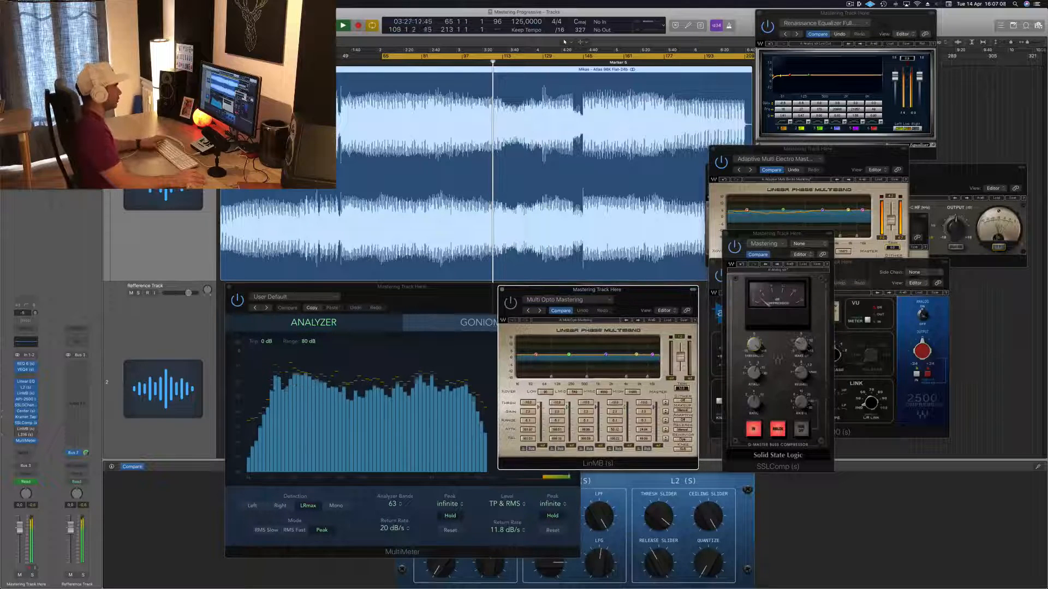
left_click_drag(528, 292, 523, 293)
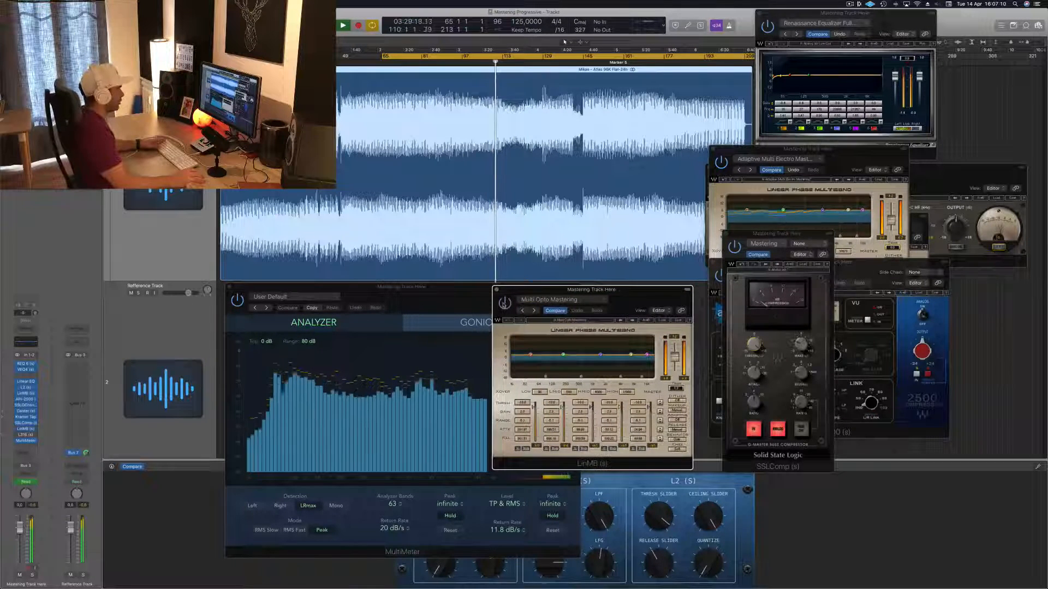
left_click_drag(631, 303, 627, 301)
key("space")
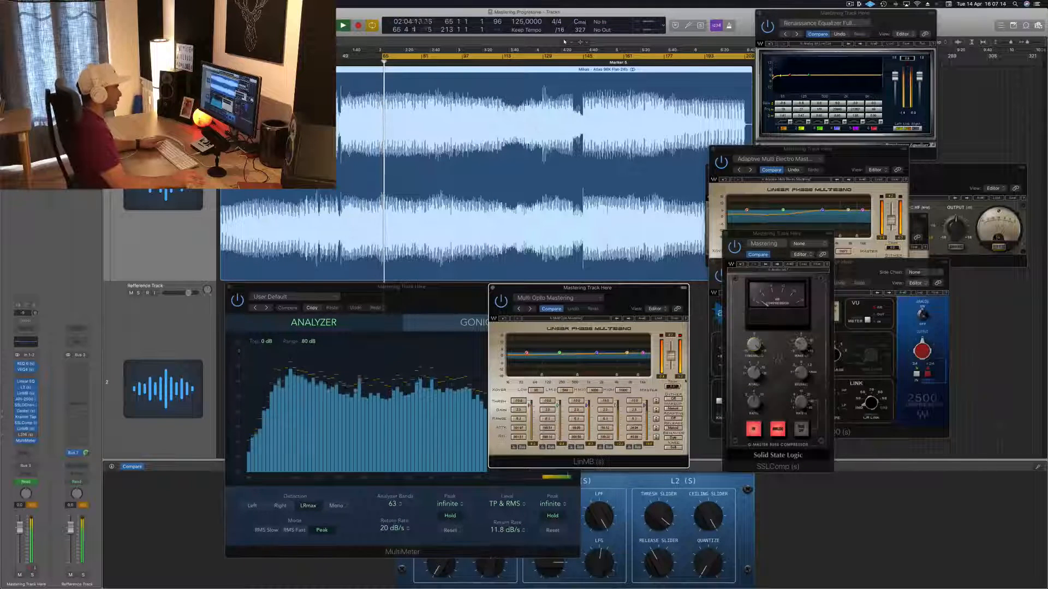
Move the Multi Opto Mastering LinMB window off the MultiMeter and over the SSLComp, and replay the section from bar 65
left_click_drag(638, 300, 647, 296)
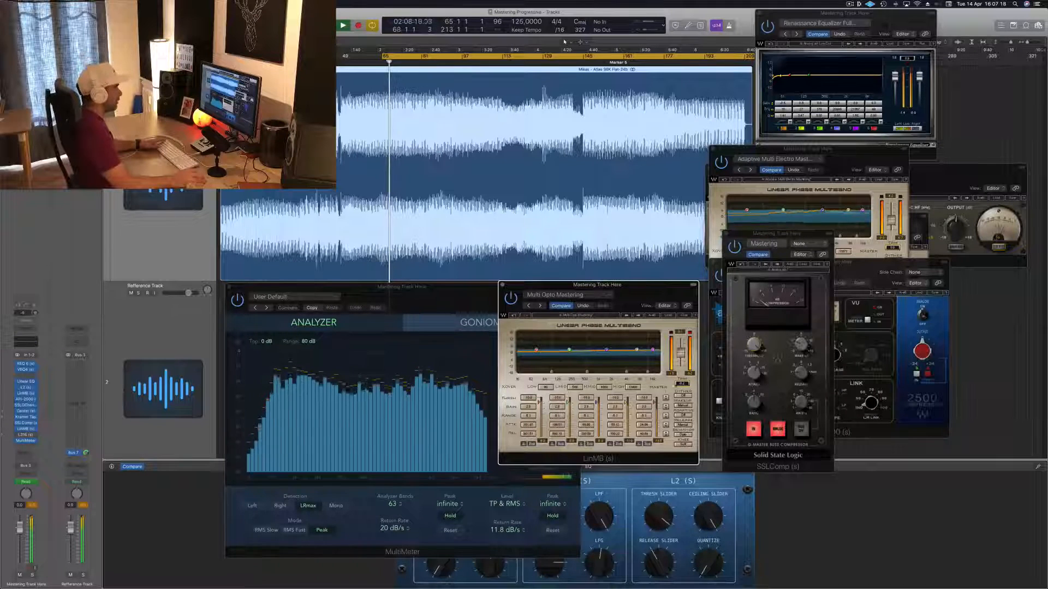
left_click_drag(670, 301, 693, 304)
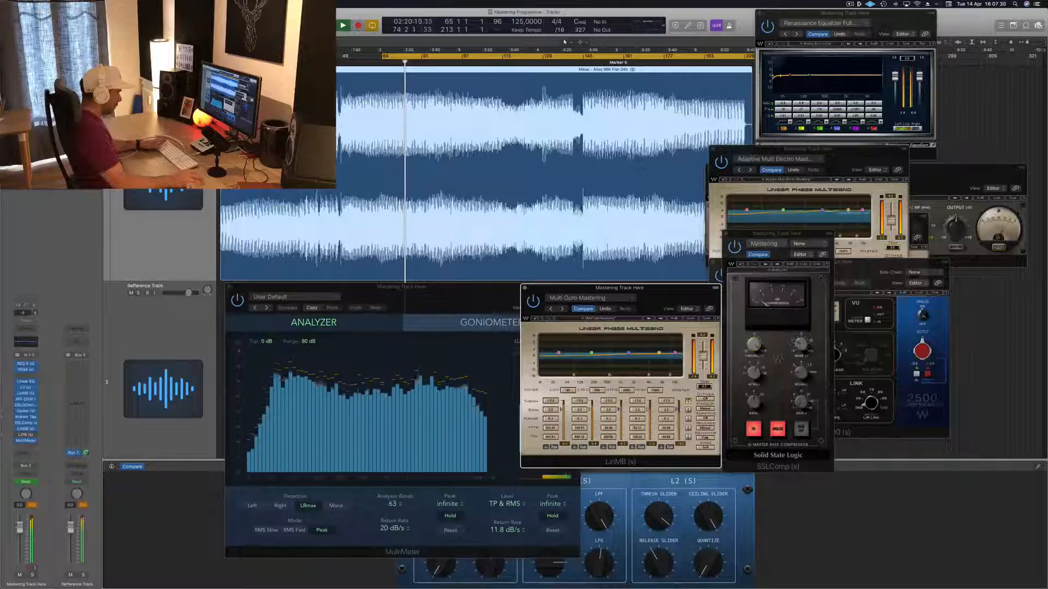
mouse_move(666, 300)
left_mouse_down()
mouse_move(639, 301)
mouse_move(671, 301)
left_mouse_up()
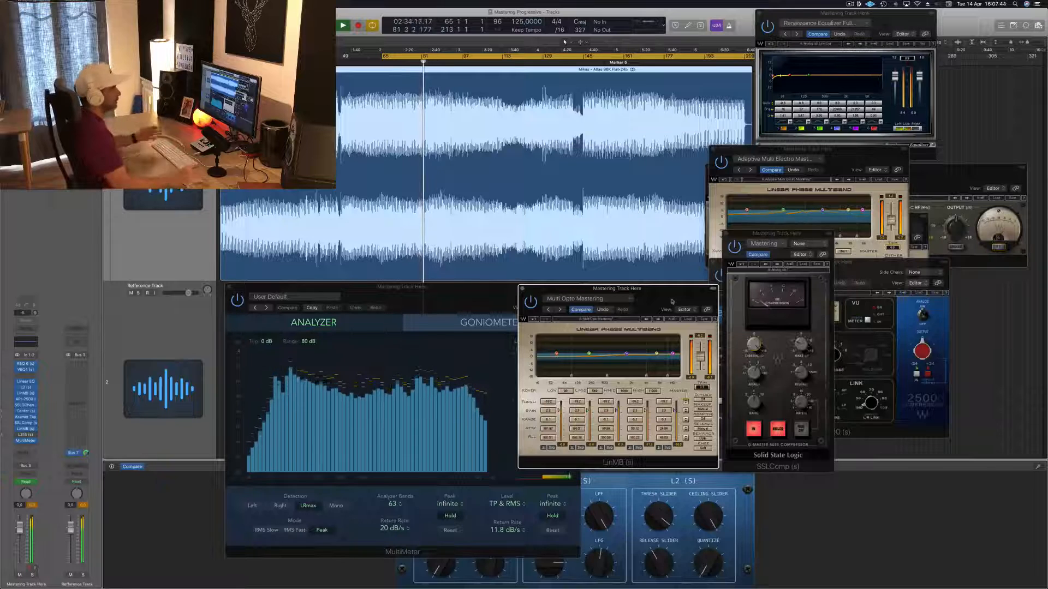
mouse_move(658, 293)
left_mouse_down()
mouse_move(649, 298)
mouse_move(662, 292)
left_mouse_up()
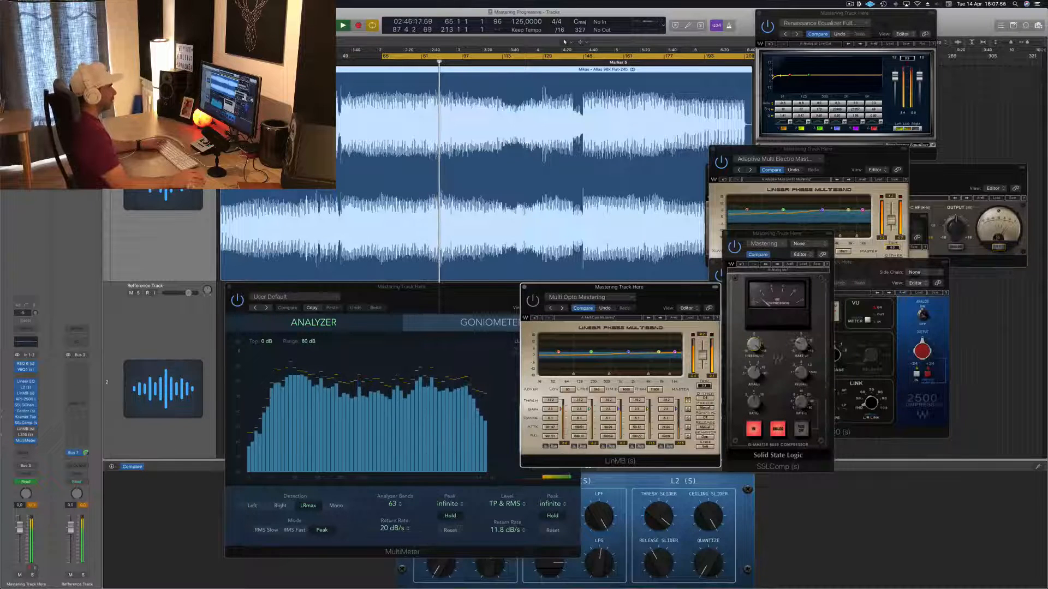
left_click_drag(661, 292, 772, 318)
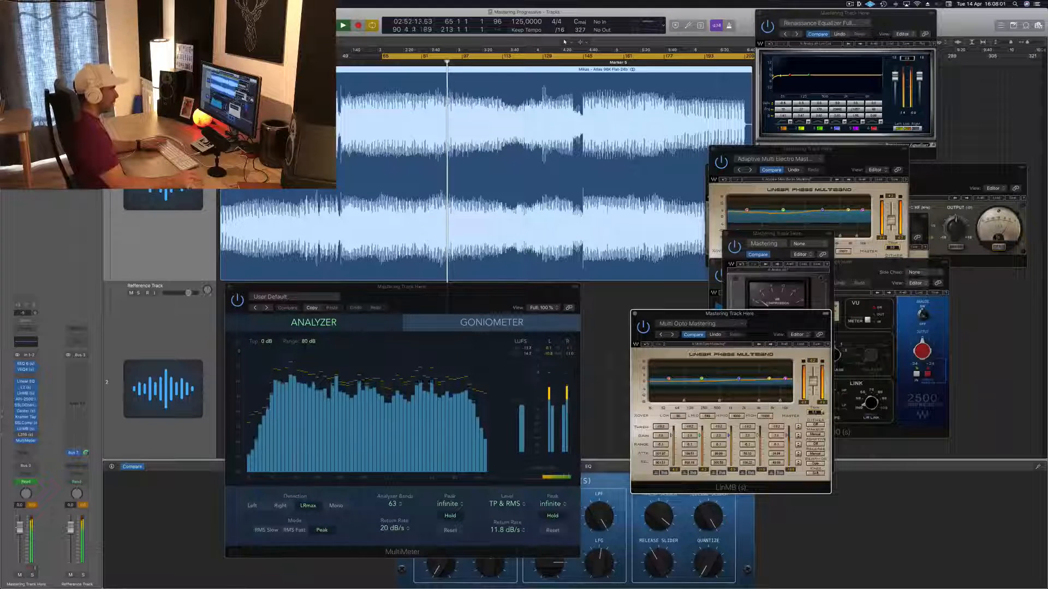
key("space")
key("space")
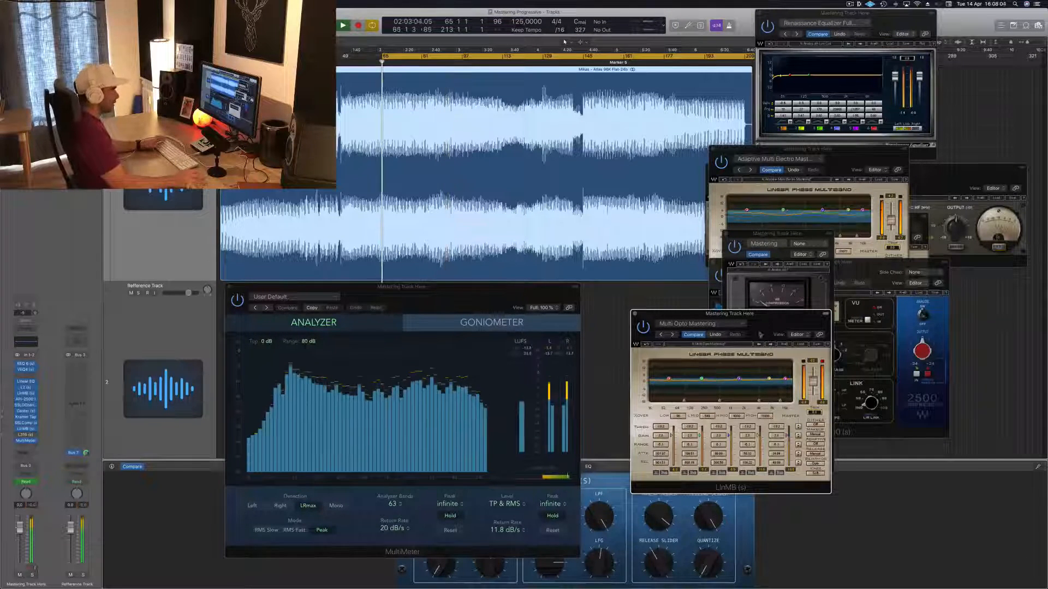
Shift the LinMB window slightly, dismiss the System Overload alert and resume playback
left_click_drag(777, 323, 762, 326)
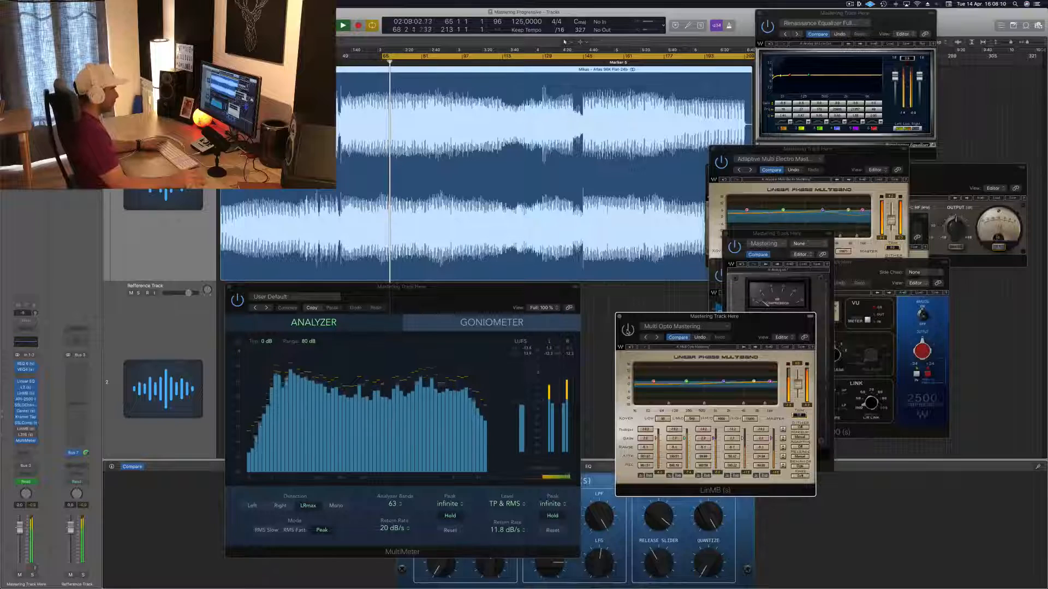
left_click_drag(763, 328, 776, 322)
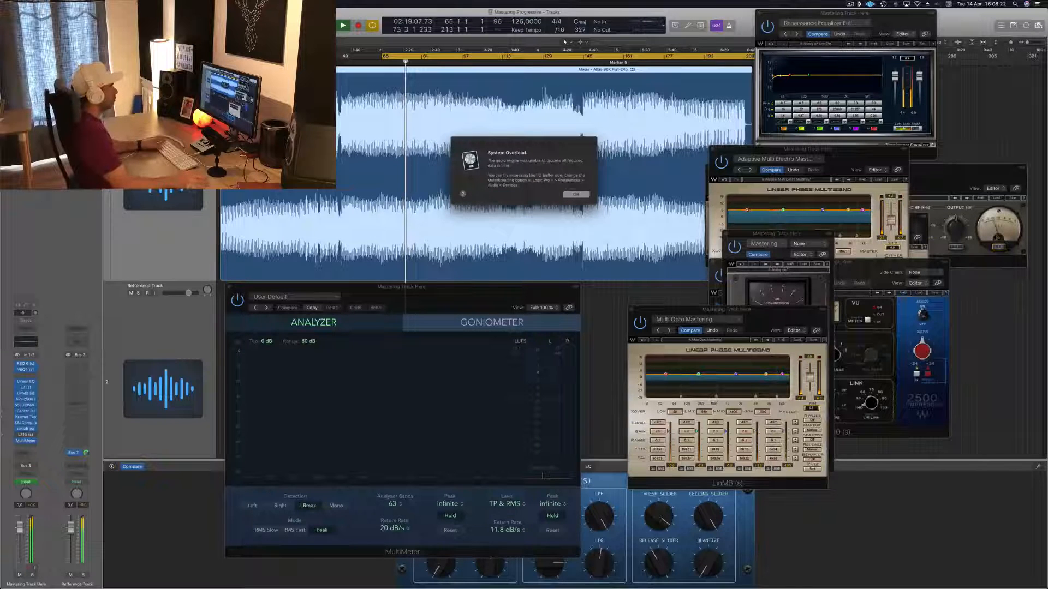
left_click(575, 196)
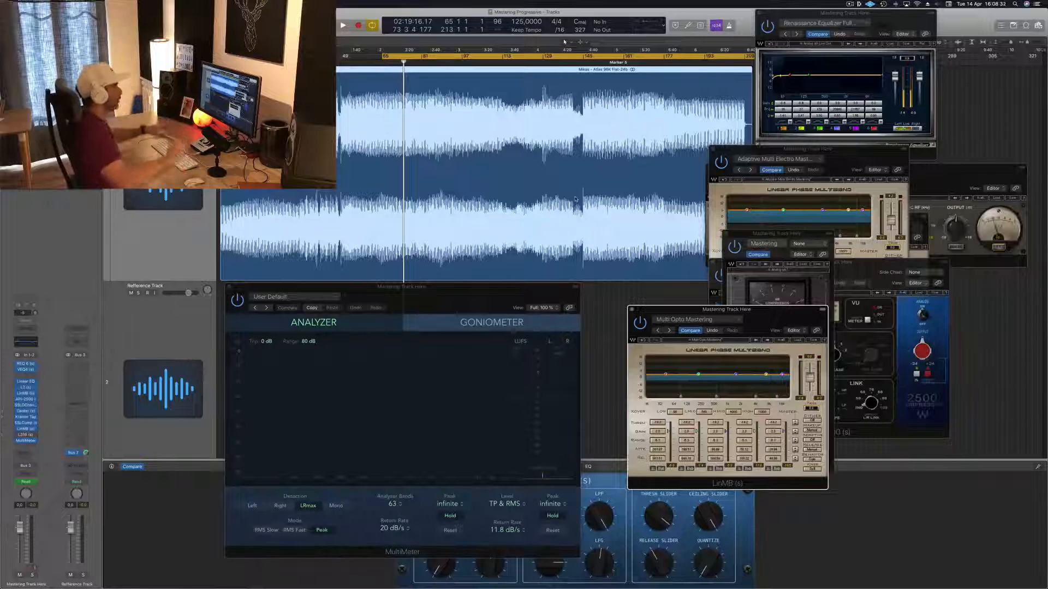
key("space")
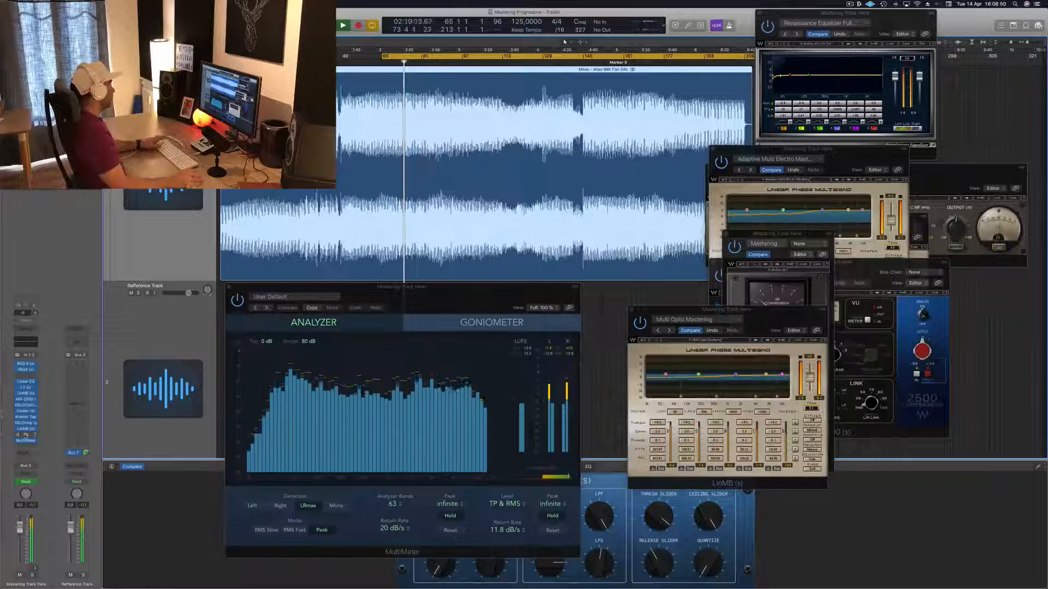
Open the L316 limiter insert, raise its threshold slightly and position its window over the LinMB beside the MultiMeter
left_click(25, 435)
left_click_drag(145, 19, 794, 150)
left_click_drag(669, 197, 670, 193)
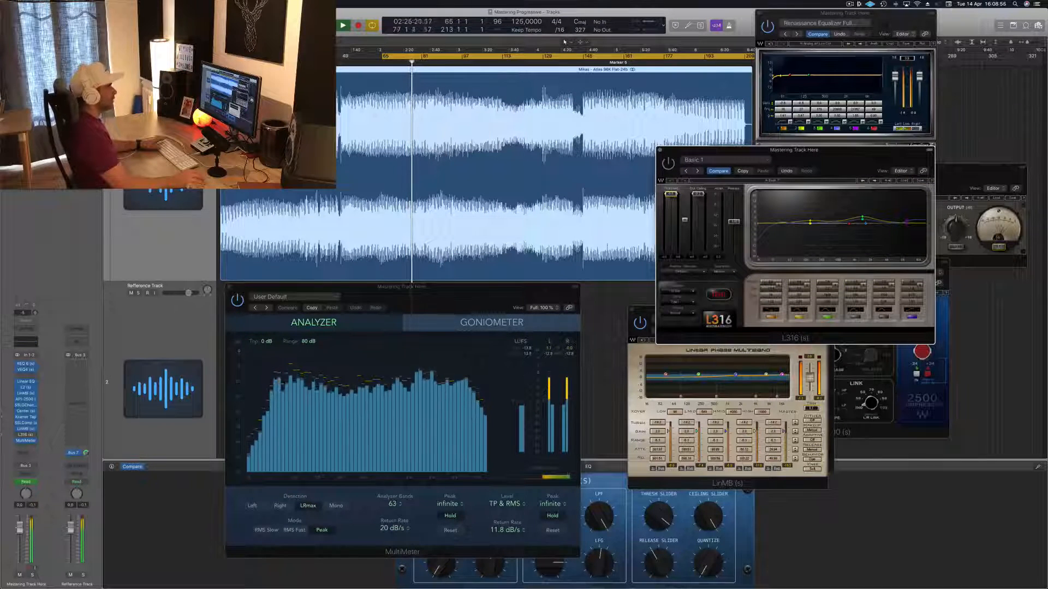
left_click_drag(846, 157, 806, 327)
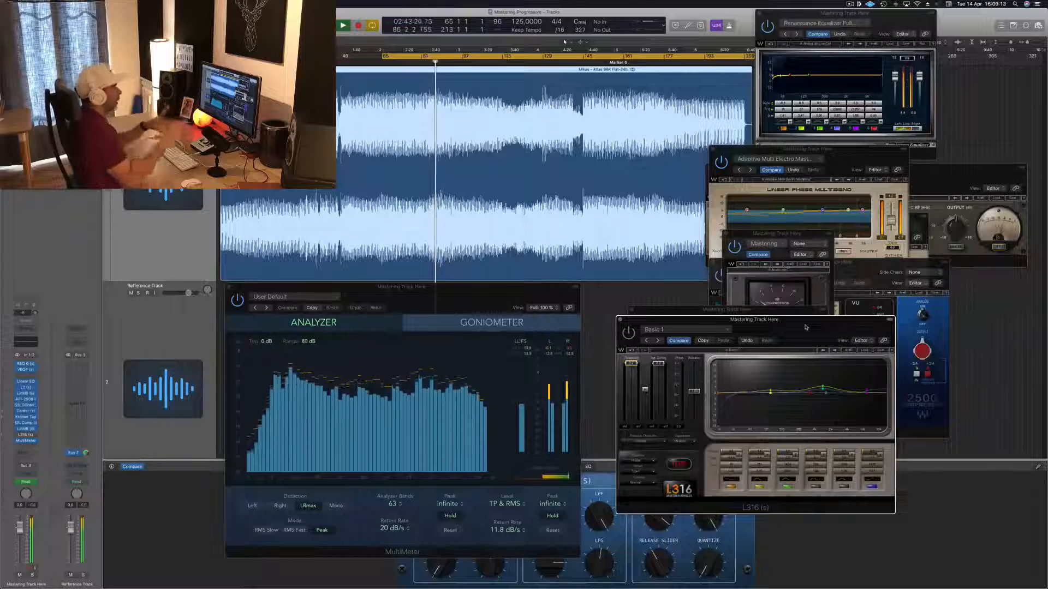
left_click_drag(811, 325, 800, 307)
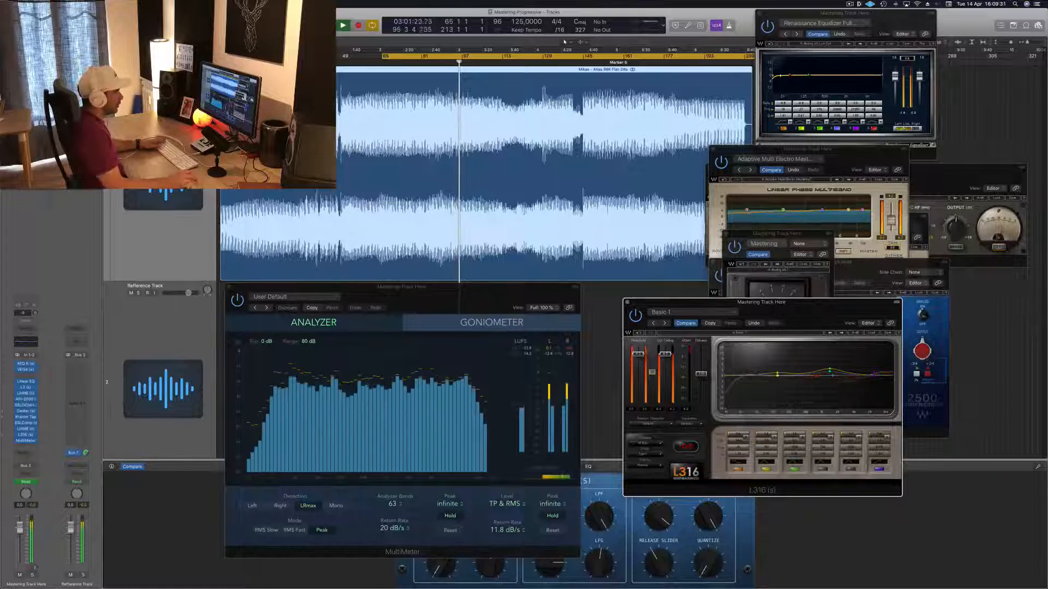
Nudge the L316 window further from the MultiMeter and restart playback of the cycled section
left_click_drag(790, 311, 807, 308)
key("space")
key("space")
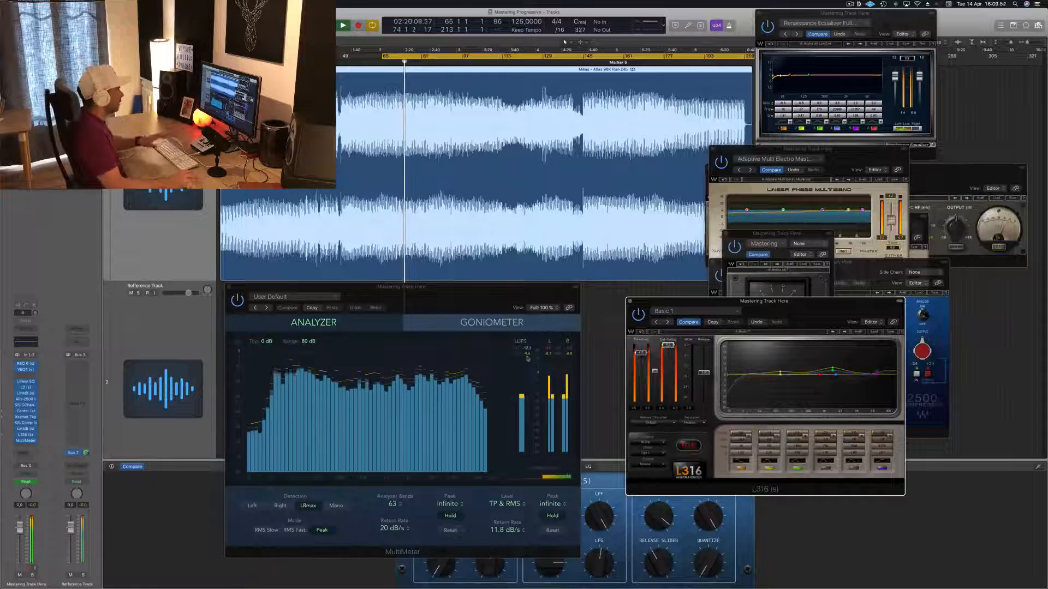
Rearrange the MultiMeter, L316, SSLComp and API-2500 windows to expose the meters and bring the MultiMeter to the front
left_click_drag(504, 295, 528, 296)
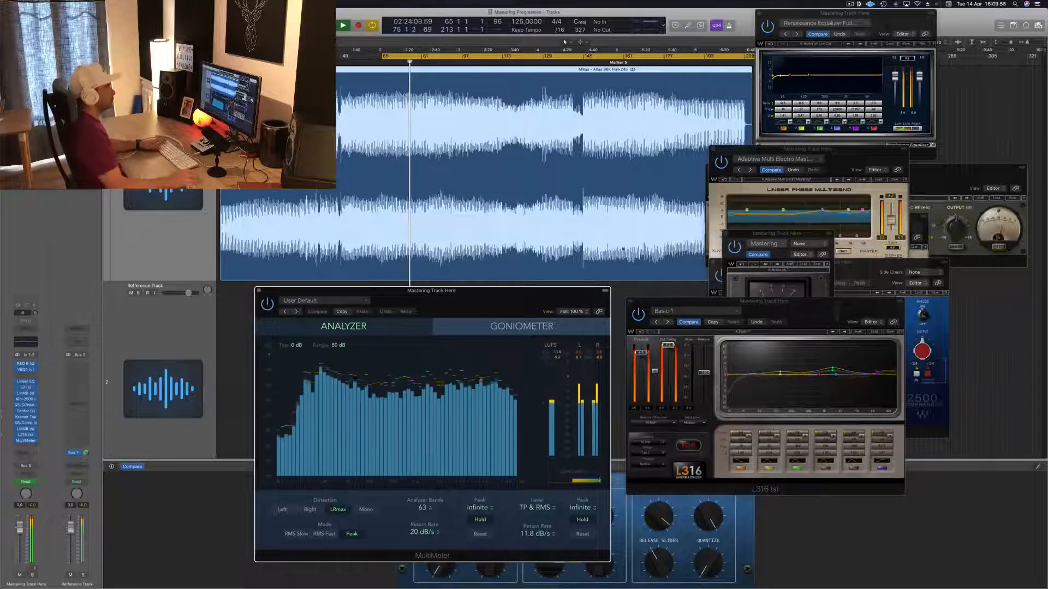
left_click_drag(774, 302, 759, 343)
left_click_drag(797, 234, 1003, 260)
left_click(870, 270)
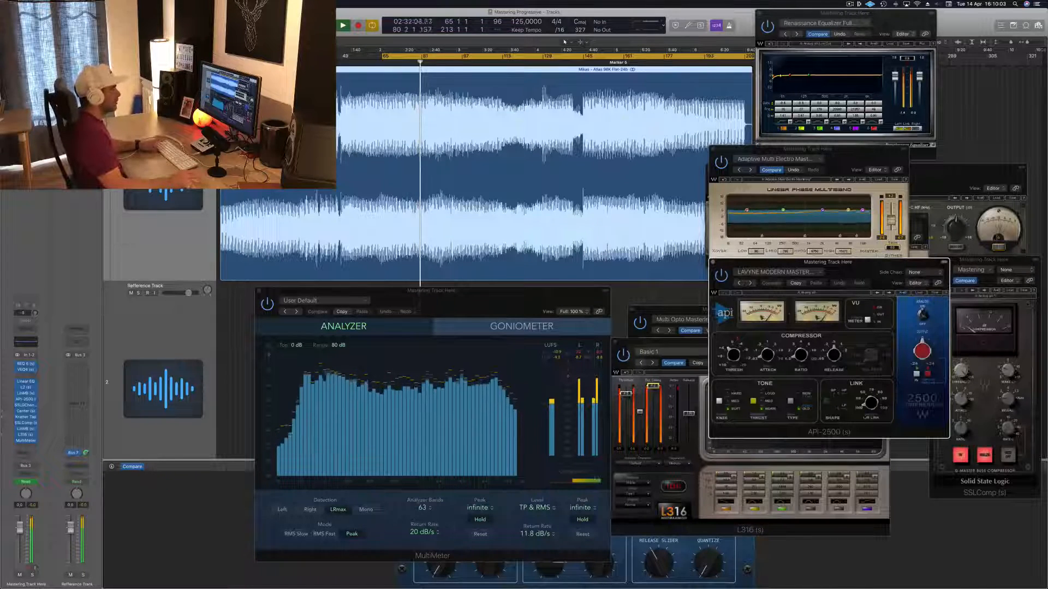
left_click_drag(854, 264, 901, 292)
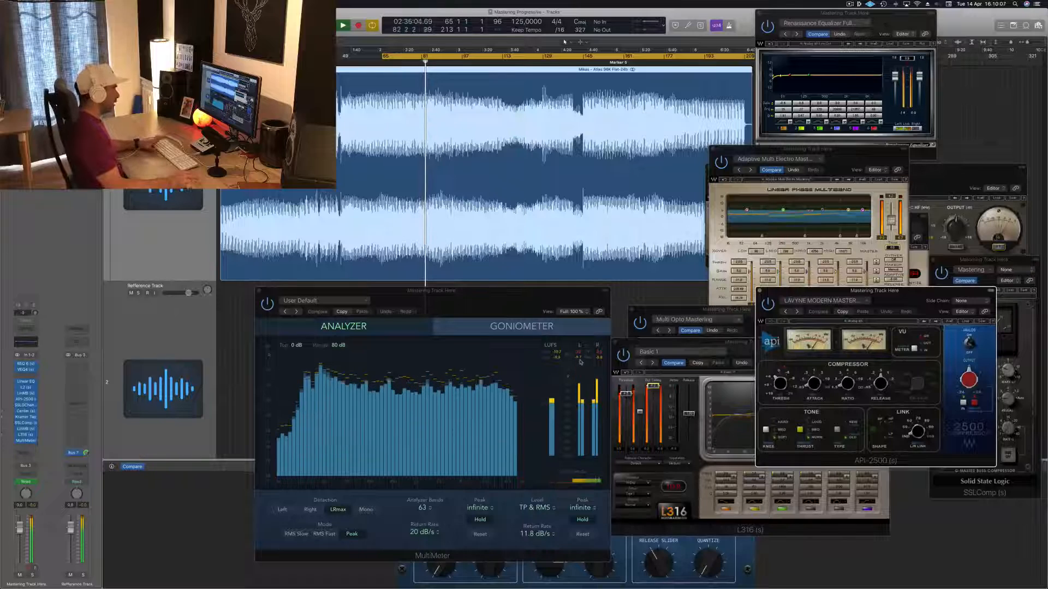
left_click(588, 371)
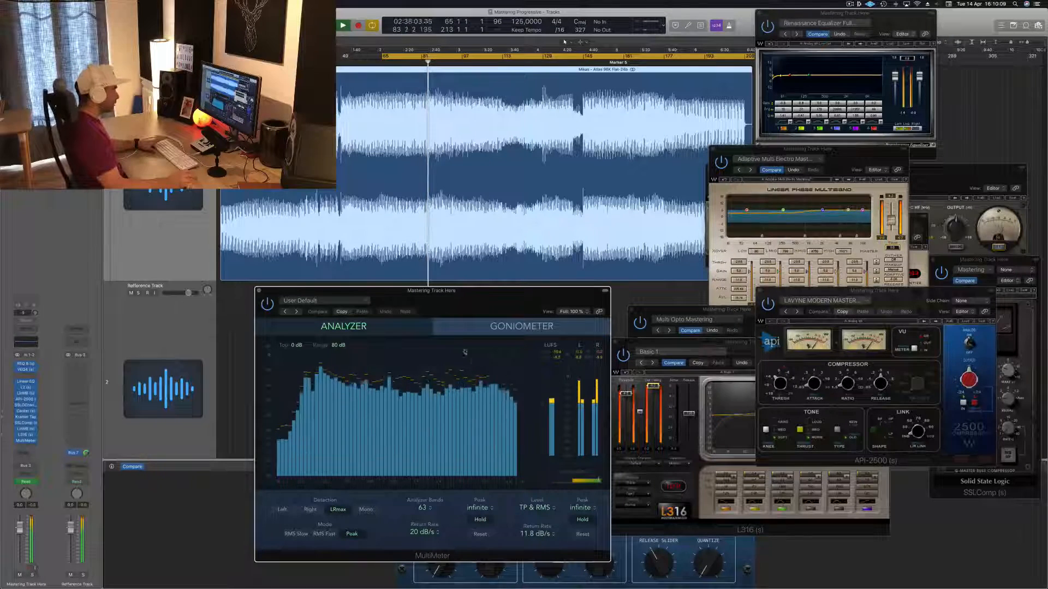
Spread out the MultiMeter, Renaissance Equalizer and LinMB windows to uncover the VEQ4 equalizer and L2 Ultramaximizer
mouse_move(540, 299)
left_mouse_down()
mouse_move(501, 307)
mouse_move(529, 299)
left_mouse_up()
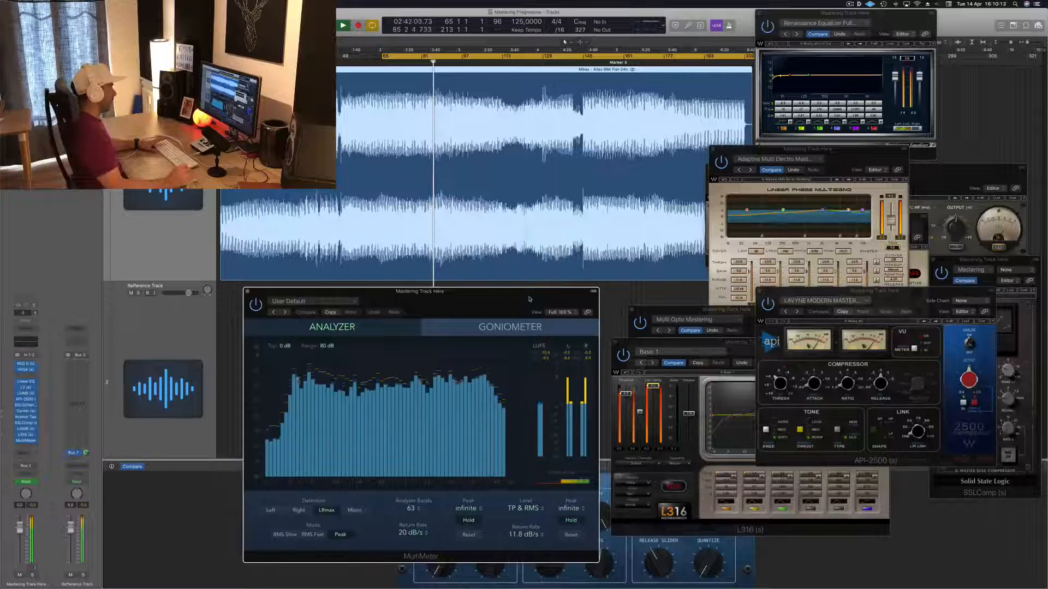
left_click_drag(835, 12, 985, 18)
left_click_drag(849, 160, 657, 365)
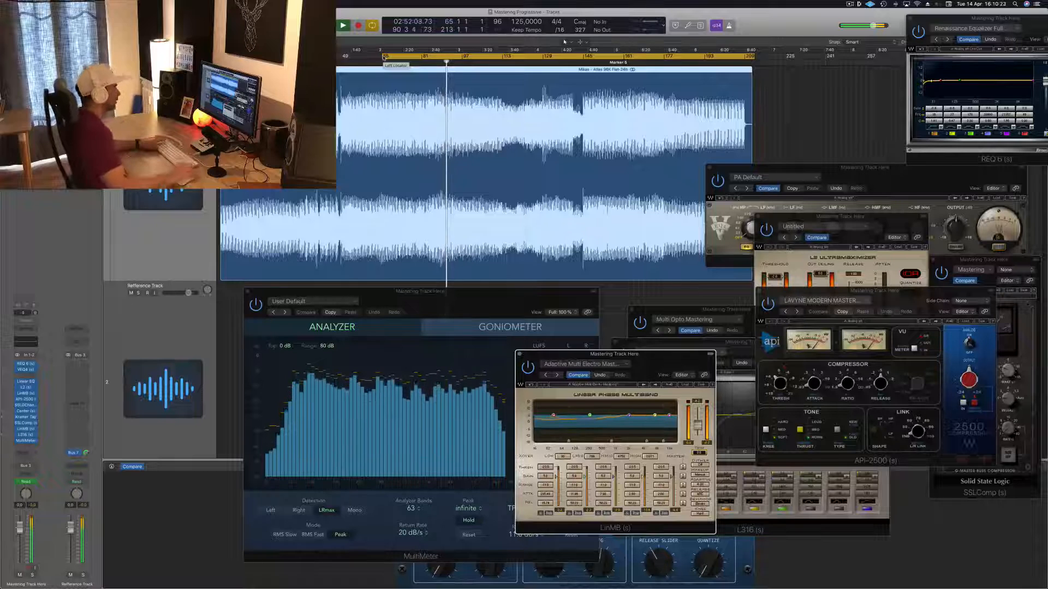
Extend the cycle range to an earlier start and play it, with the API-2500 window moved clear of the L2 and SSLComp
left_click_drag(384, 62, 338, 62)
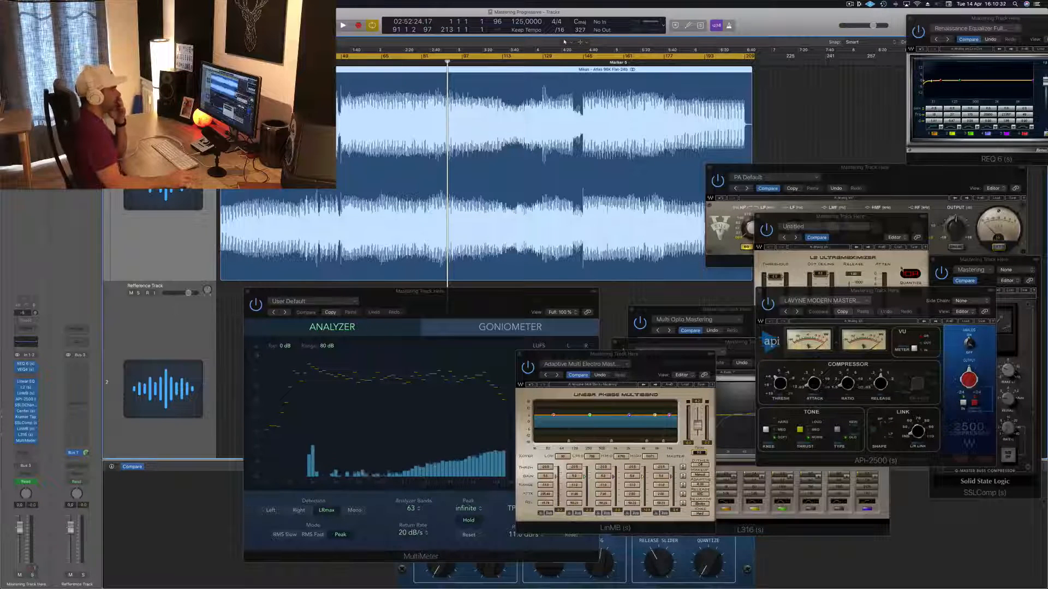
left_click_drag(910, 300, 884, 369)
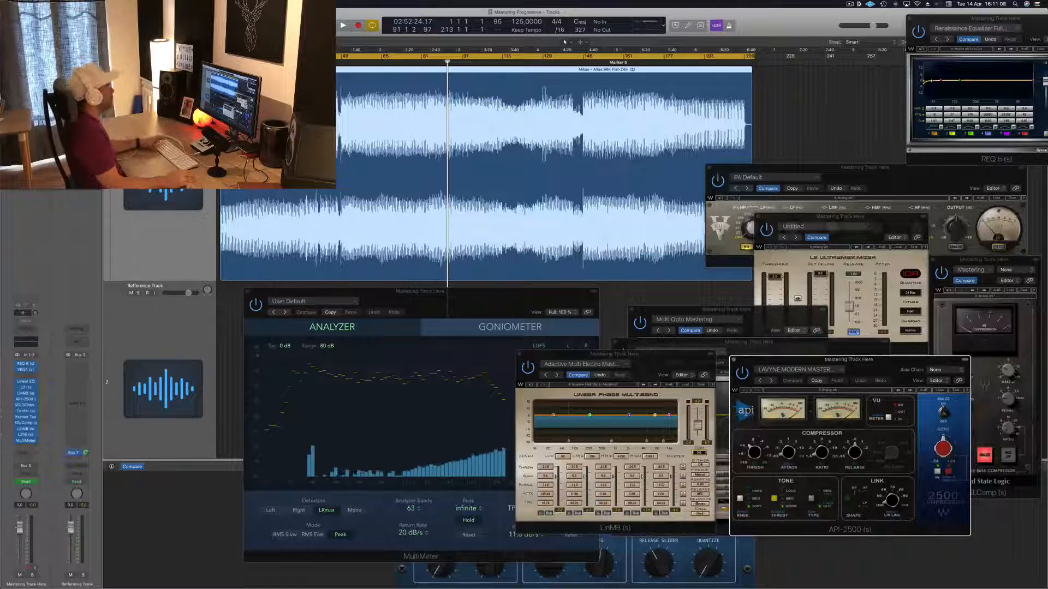
left_click(600, 175)
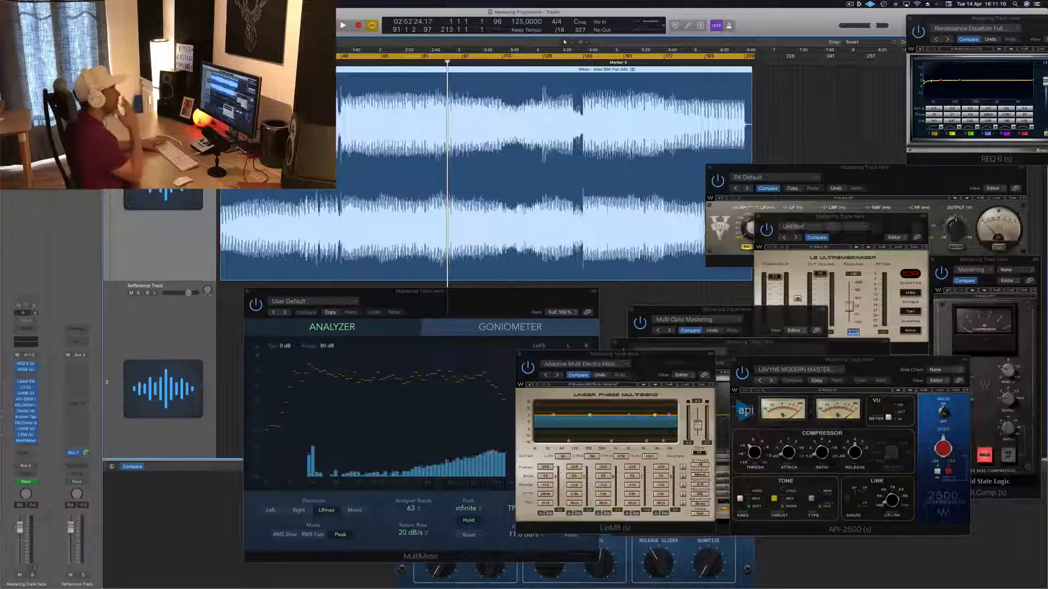
key("space")
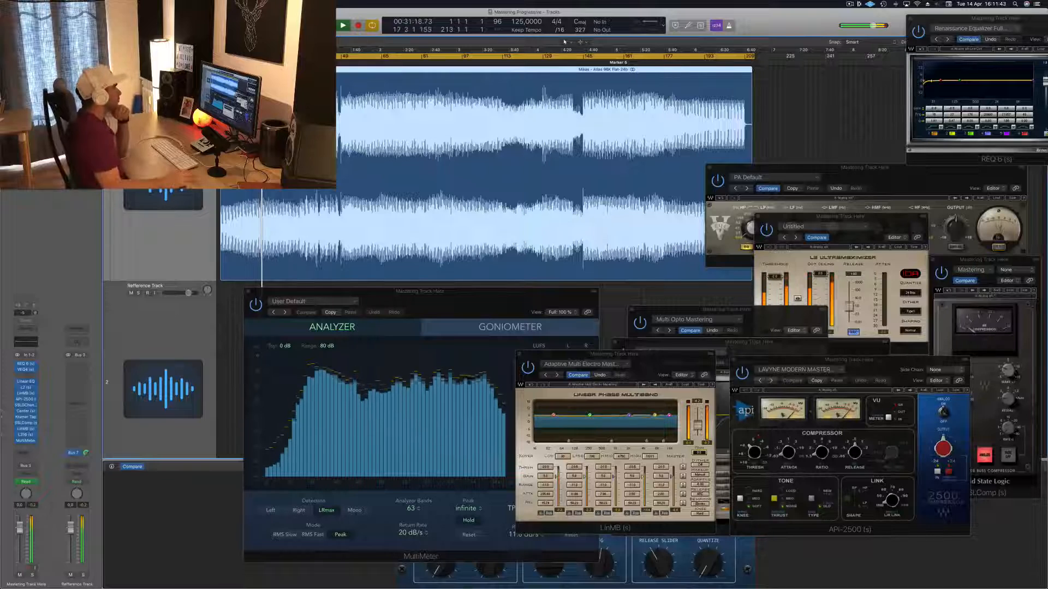
Move the MultiMeter clear of the LinMB, bring the REQ 6 window fully on screen and bring the VEQ4 to the front
left_click_drag(479, 297, 382, 293)
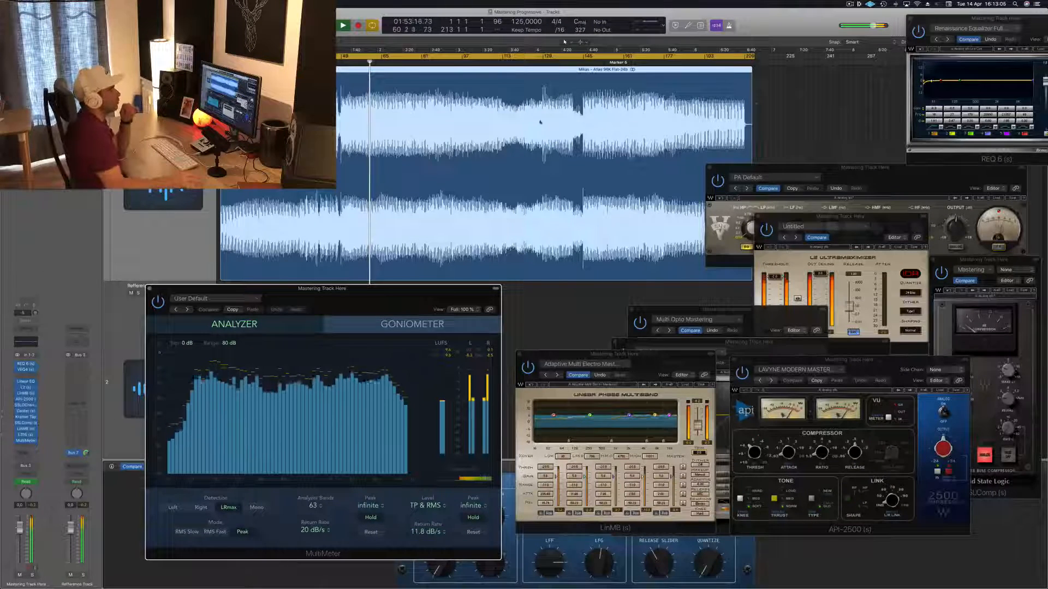
left_click_drag(960, 20, 893, 20)
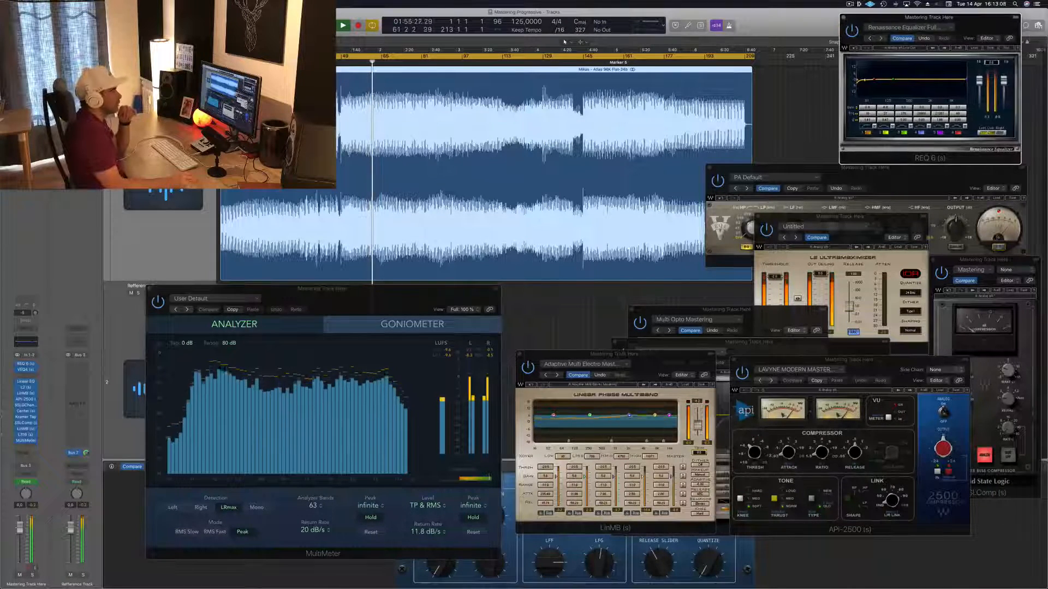
left_click(831, 168)
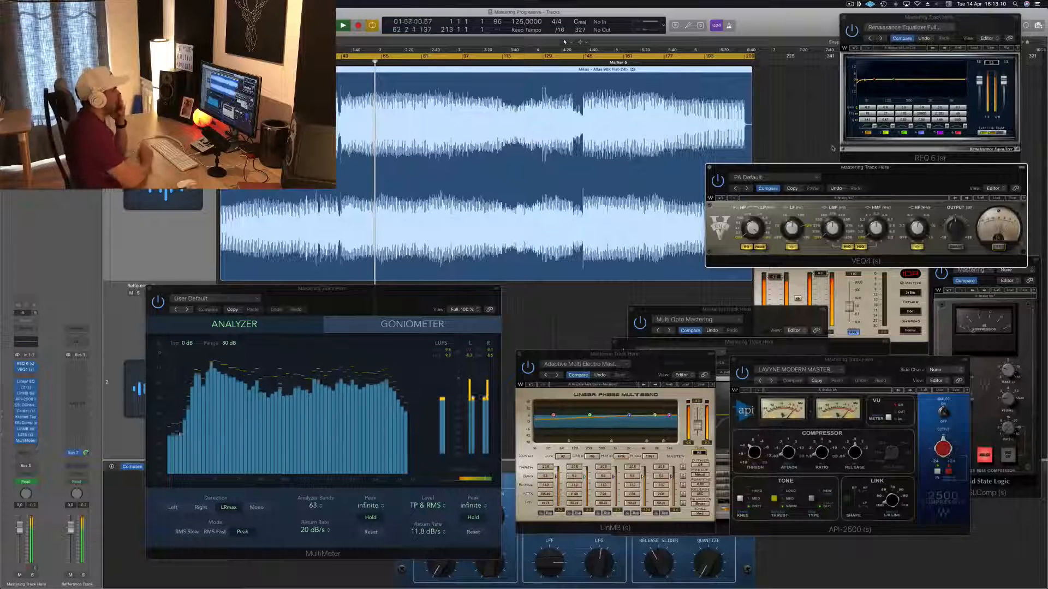